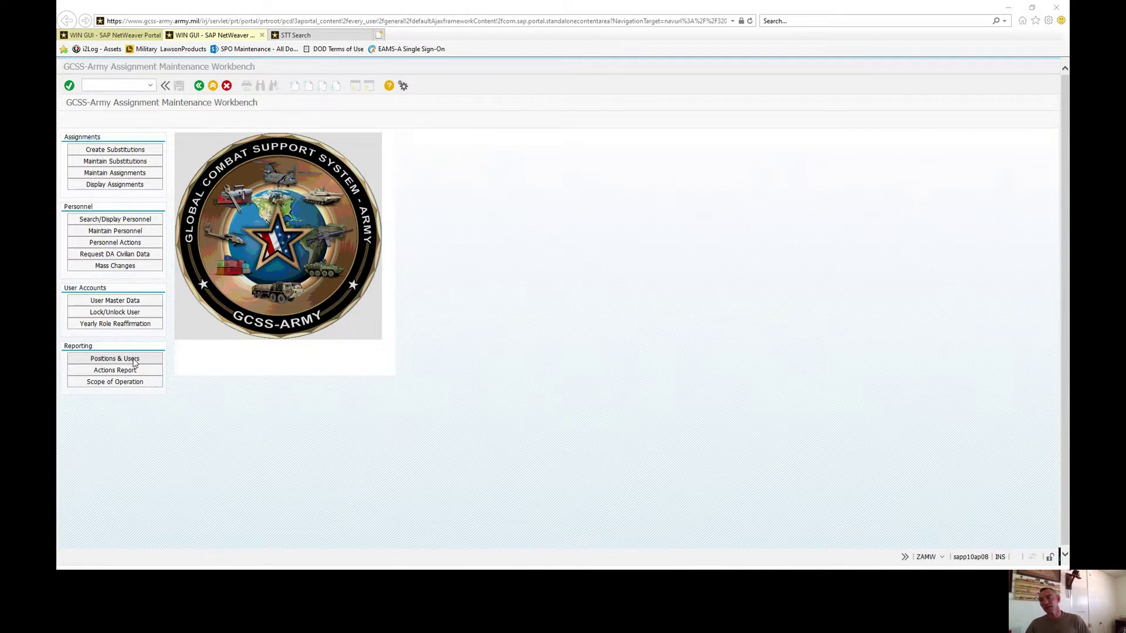
Open the Positions & Users reports and select the Structure/Position Report.
click(134, 360)
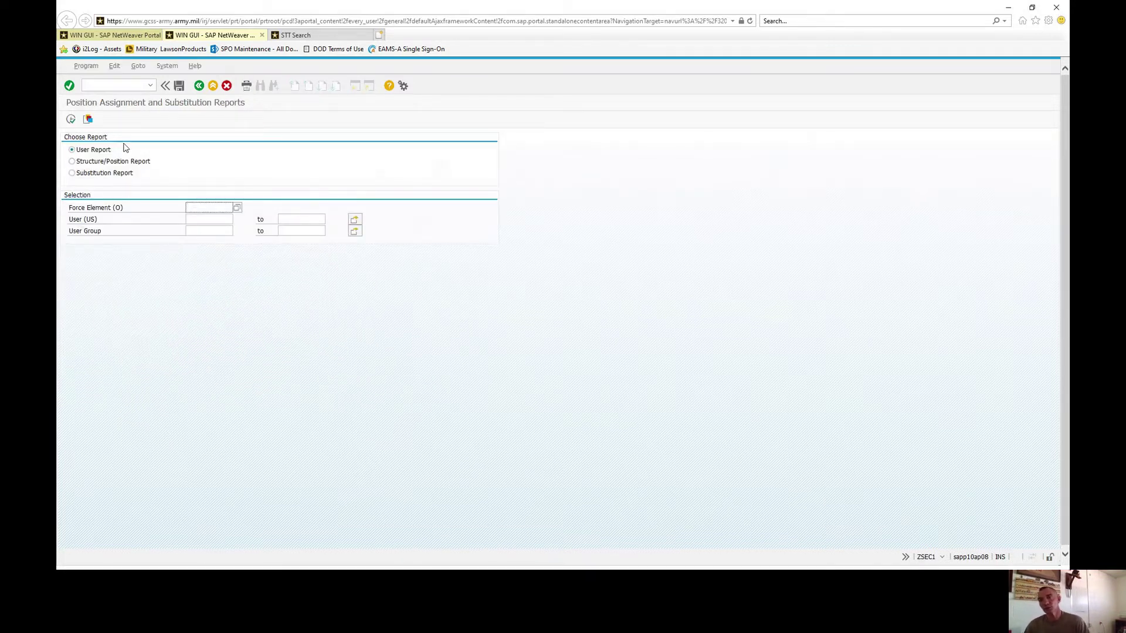
click(94, 163)
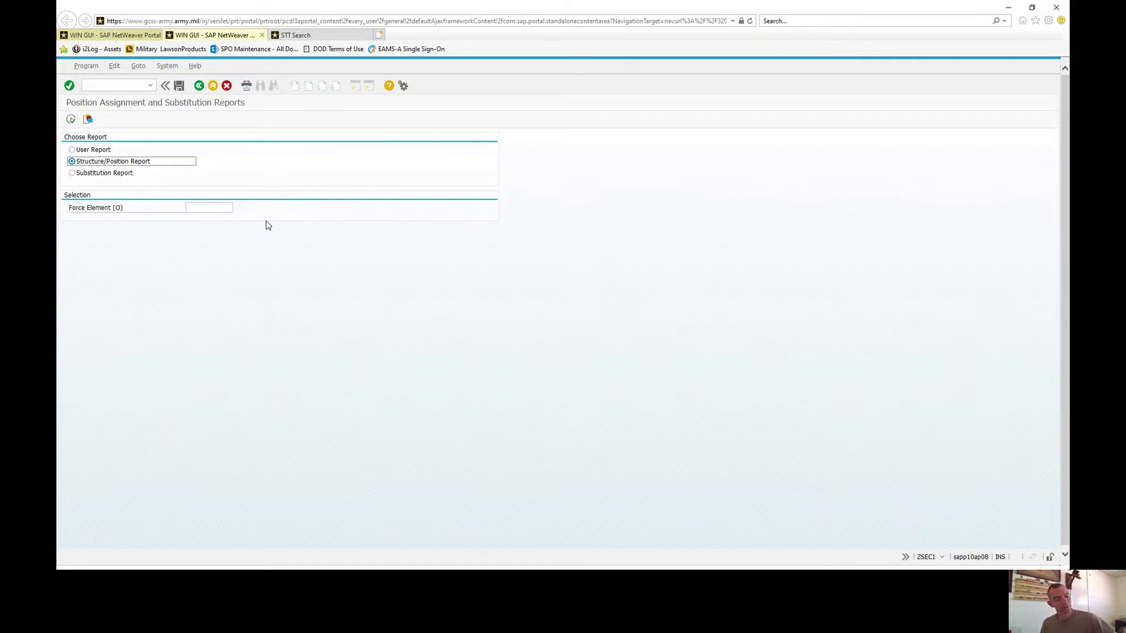
click(207, 207)
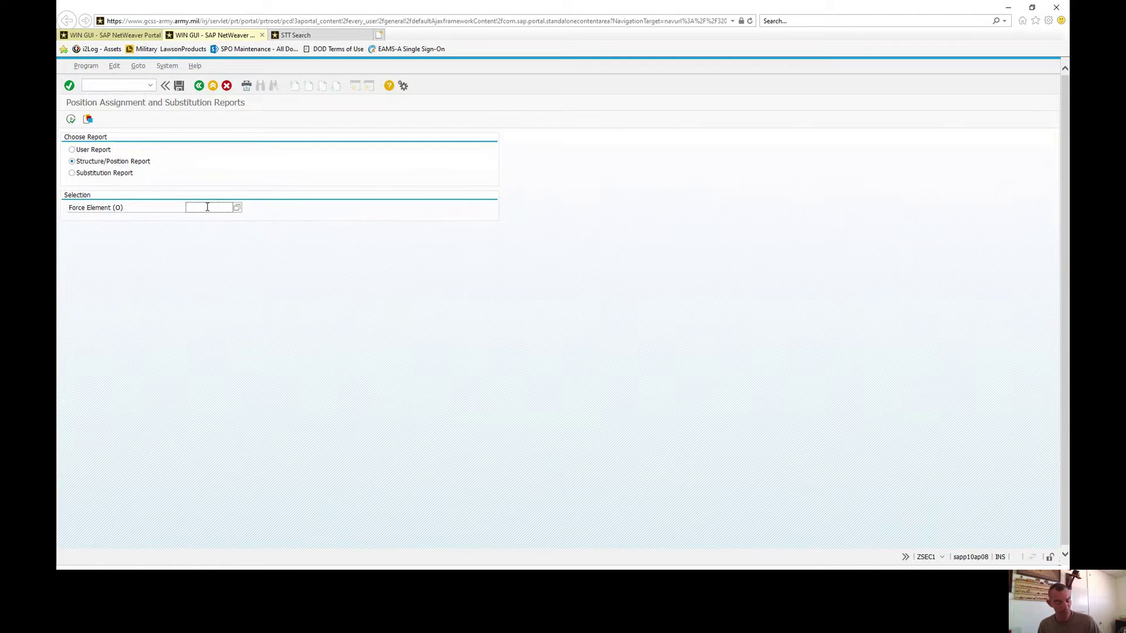
Run the report for force element WDMQAA, picking it from the organizational unit lookup.
text(wdmqaa)
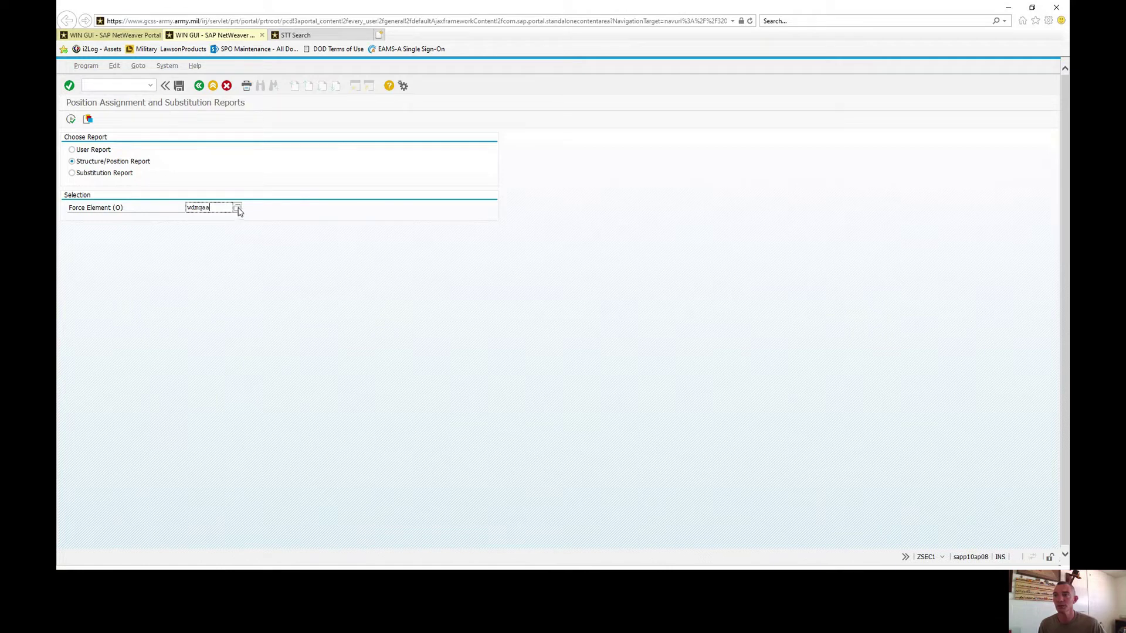
click(237, 208)
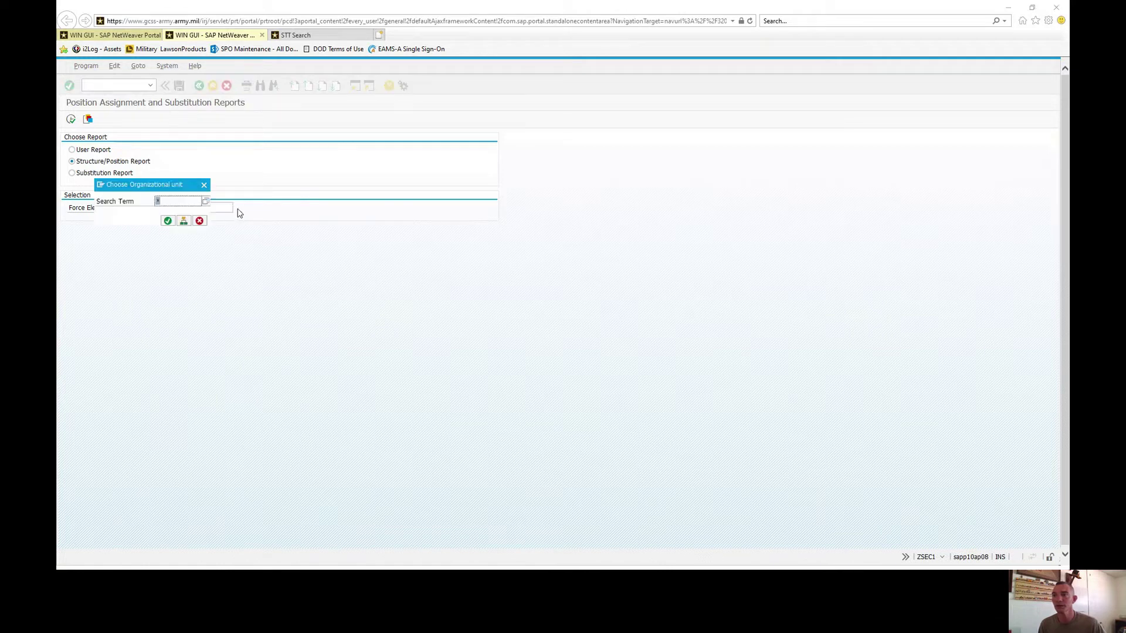
click(172, 201)
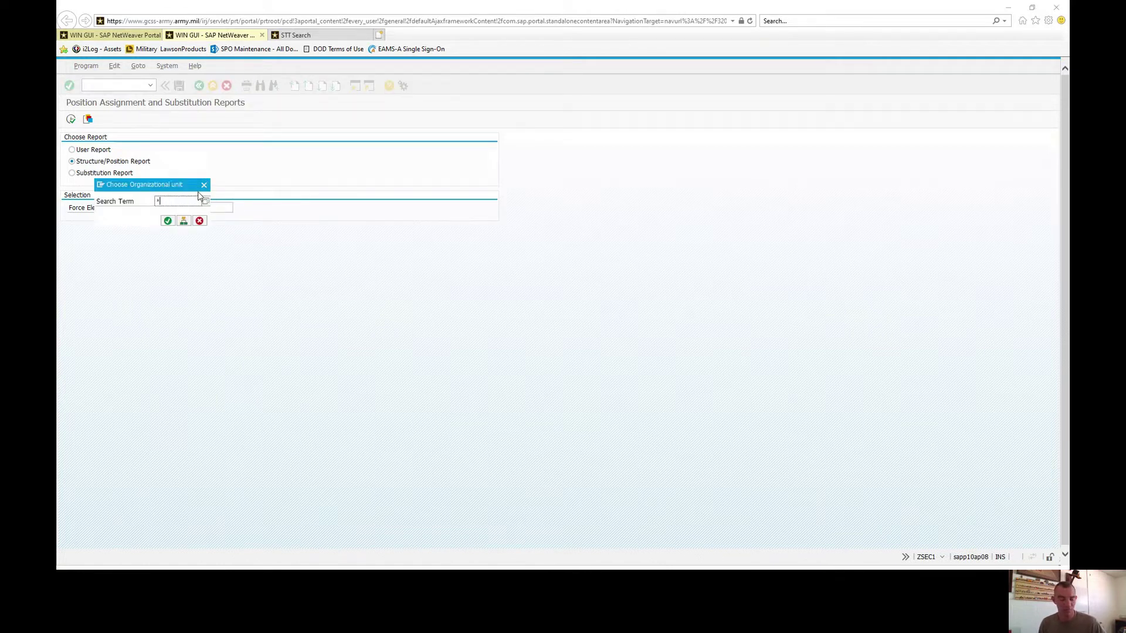
click(204, 185)
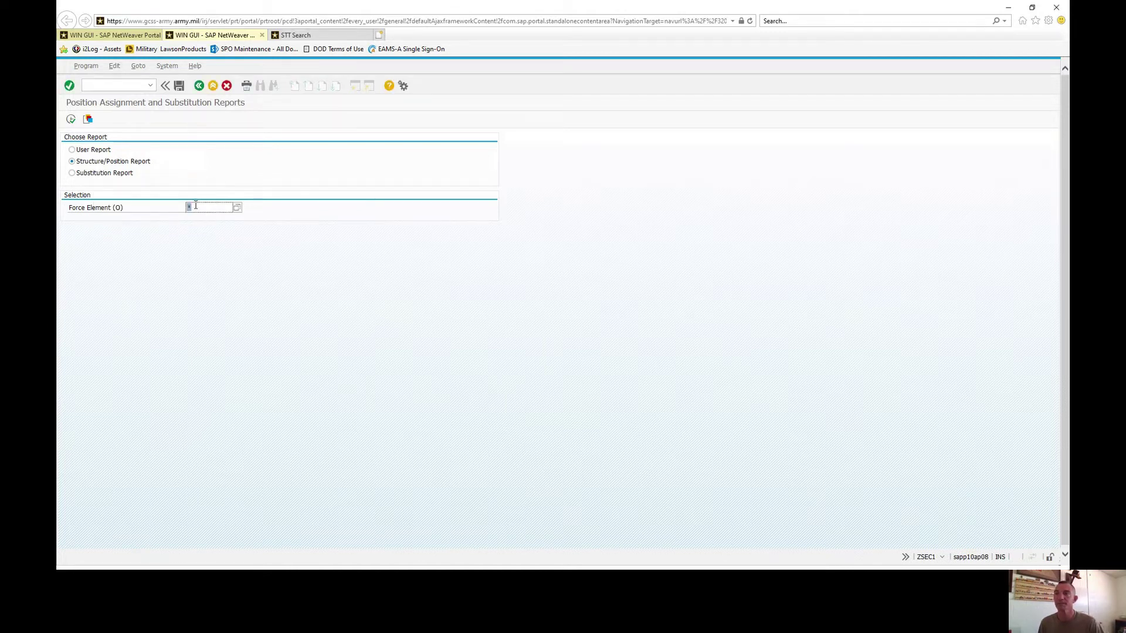
text(wd)
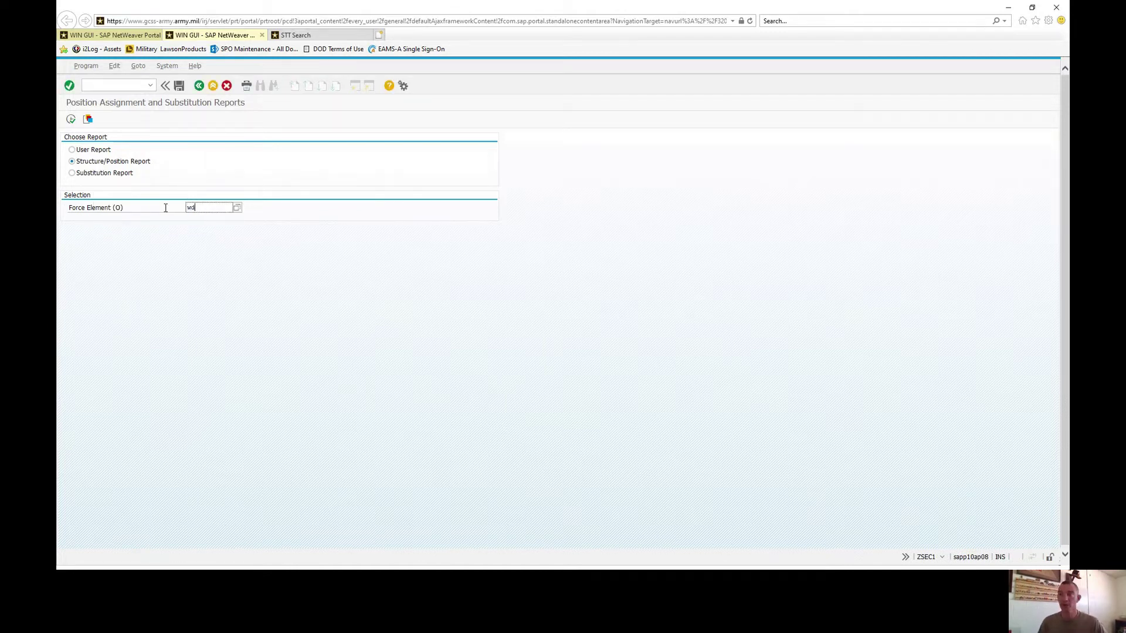
text(mqaa)
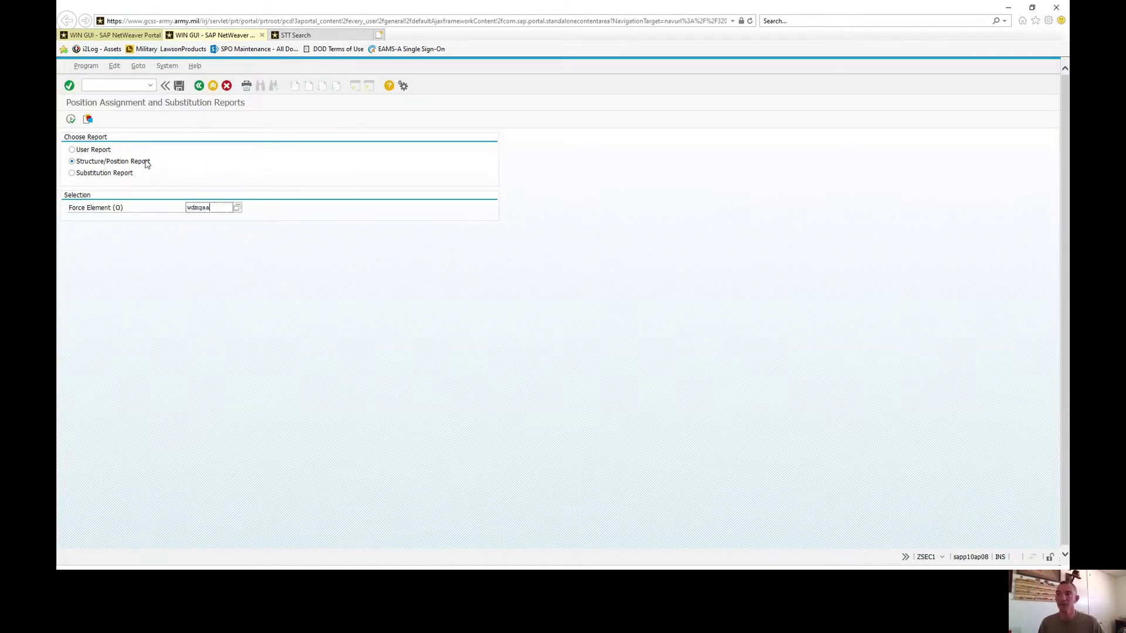
click(71, 120)
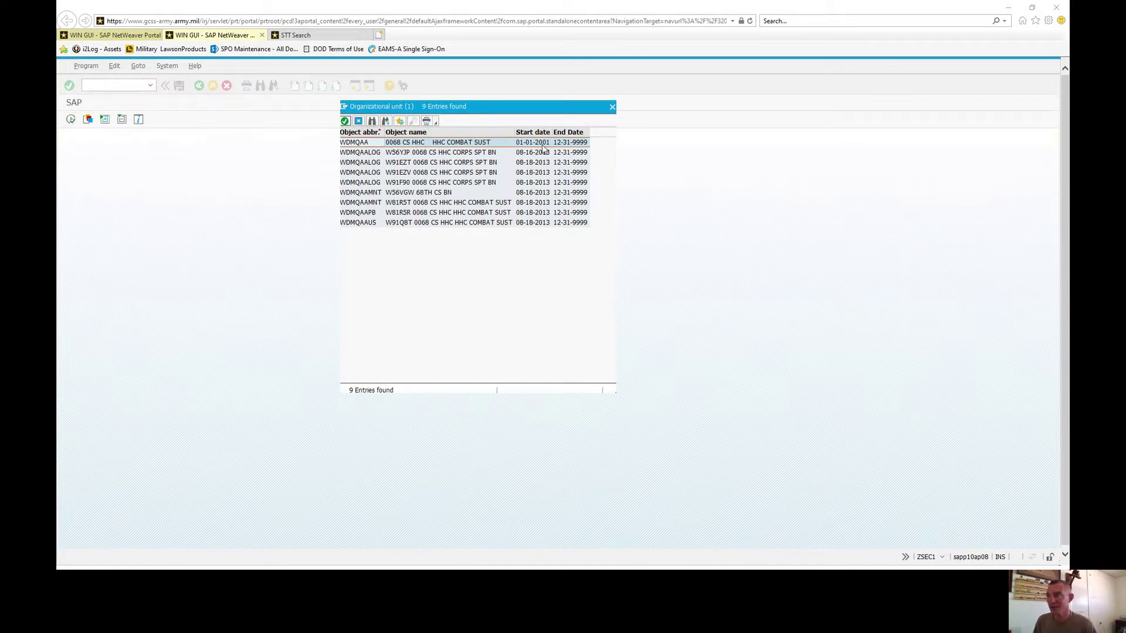
click(345, 121)
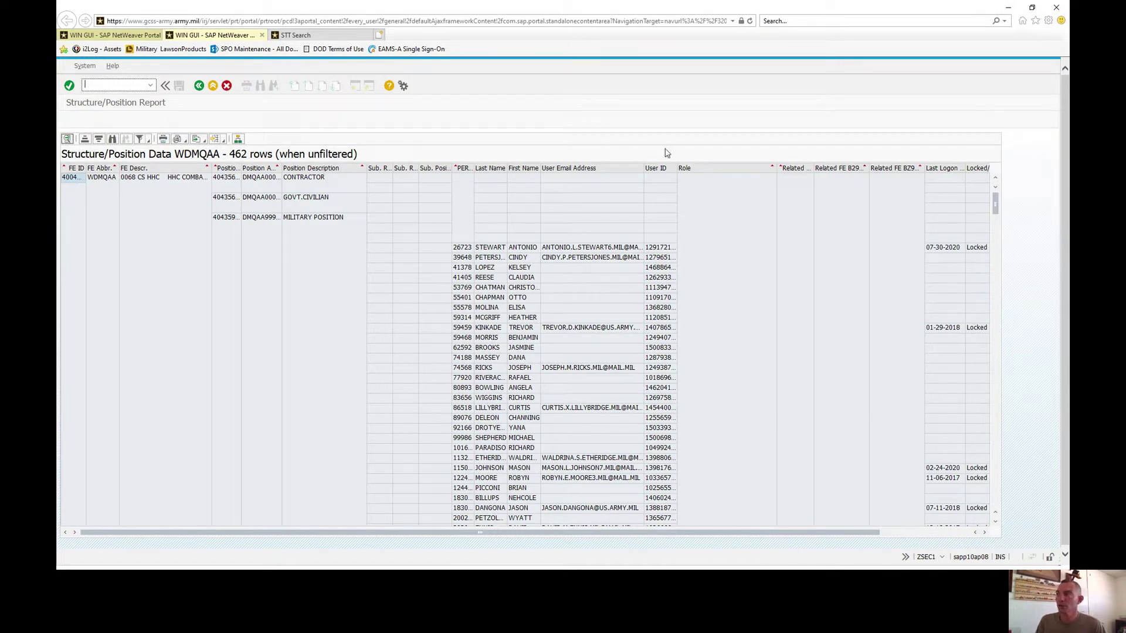
drag(677, 167, 648, 168)
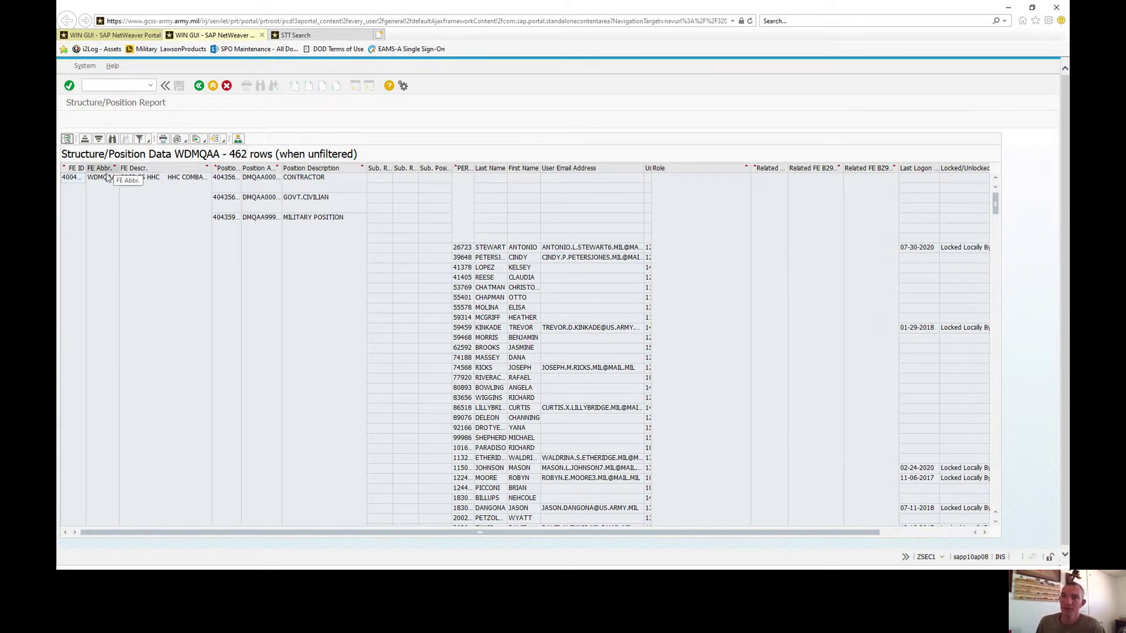
Widen FE Abbr. and FE Descr. to show WDMQAA and HHC COMBAT SUST, and auto-fit Position ID.
click(69, 169)
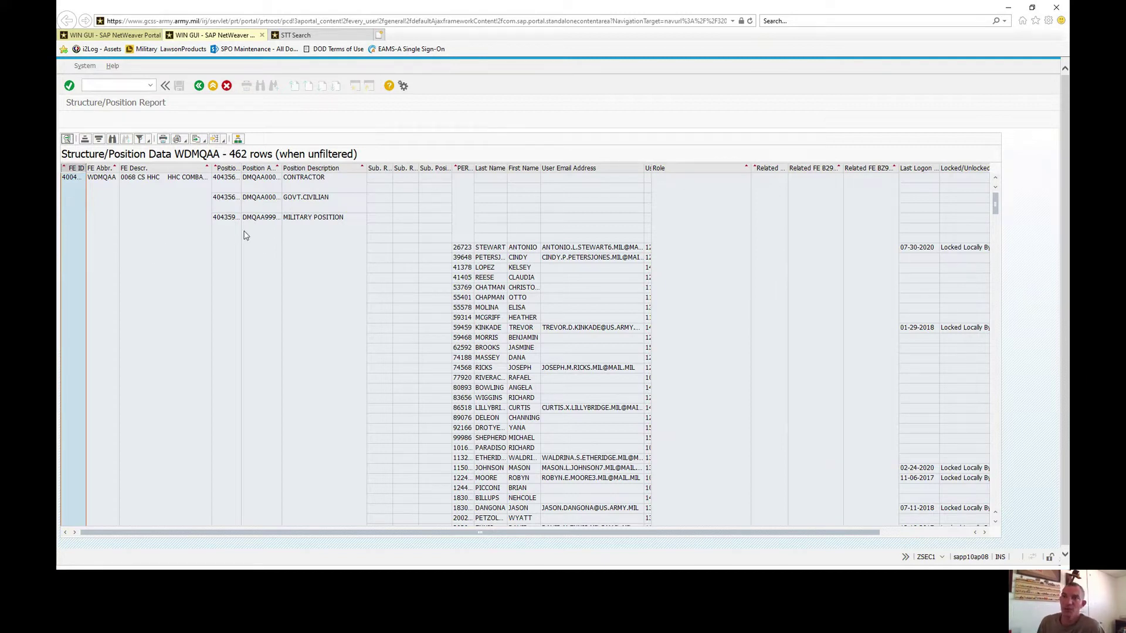
drag(120, 168, 139, 168)
click(125, 170)
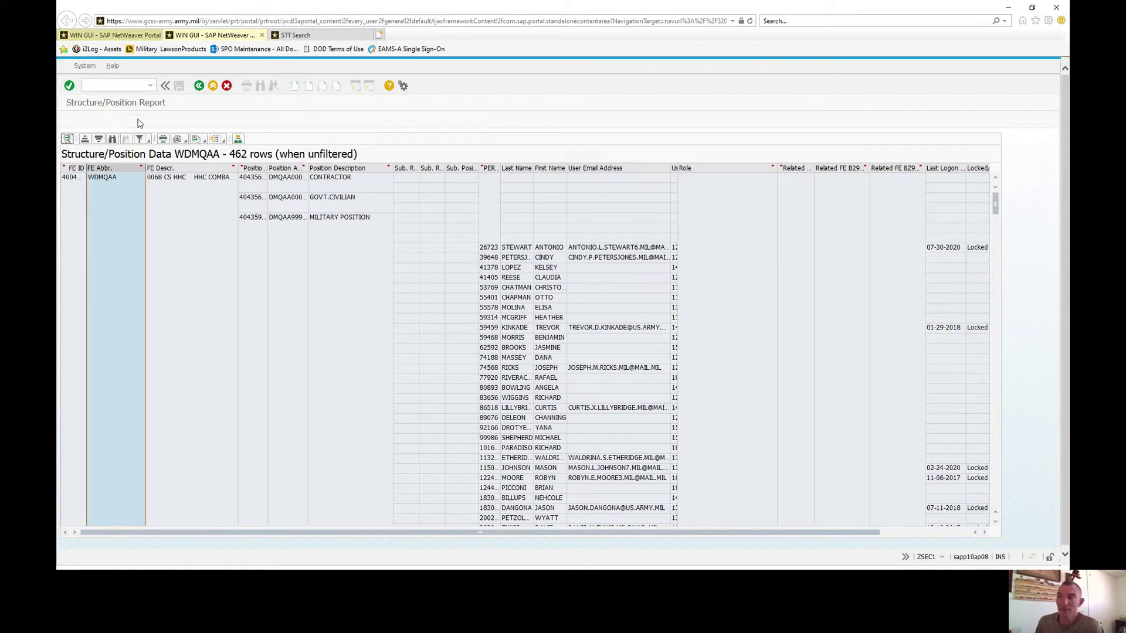
drag(238, 167, 302, 163)
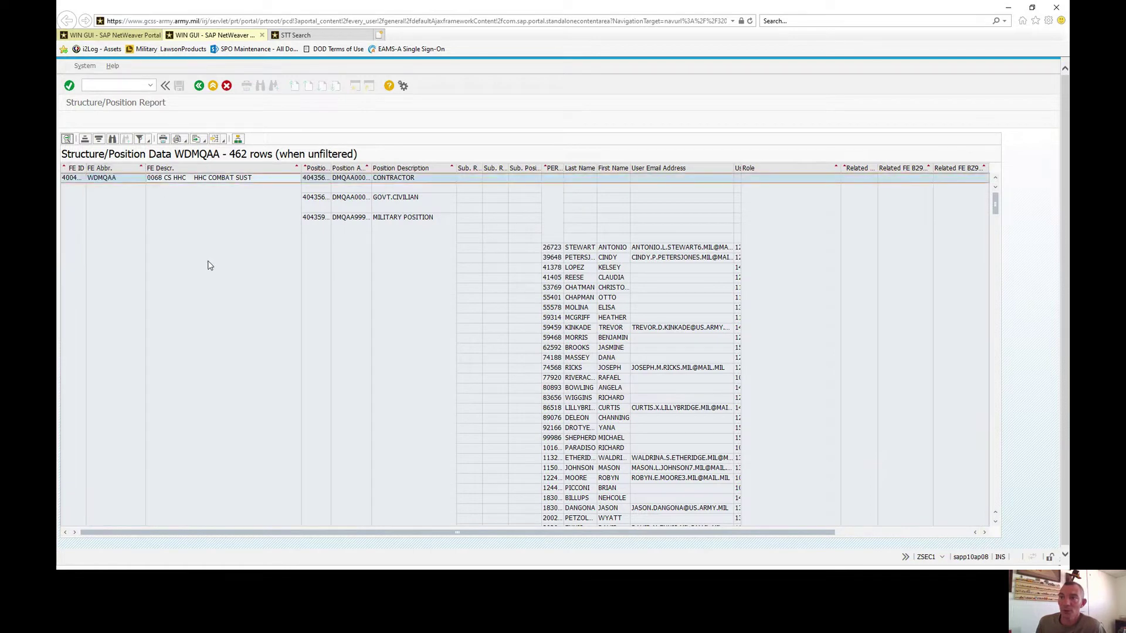
click(124, 183)
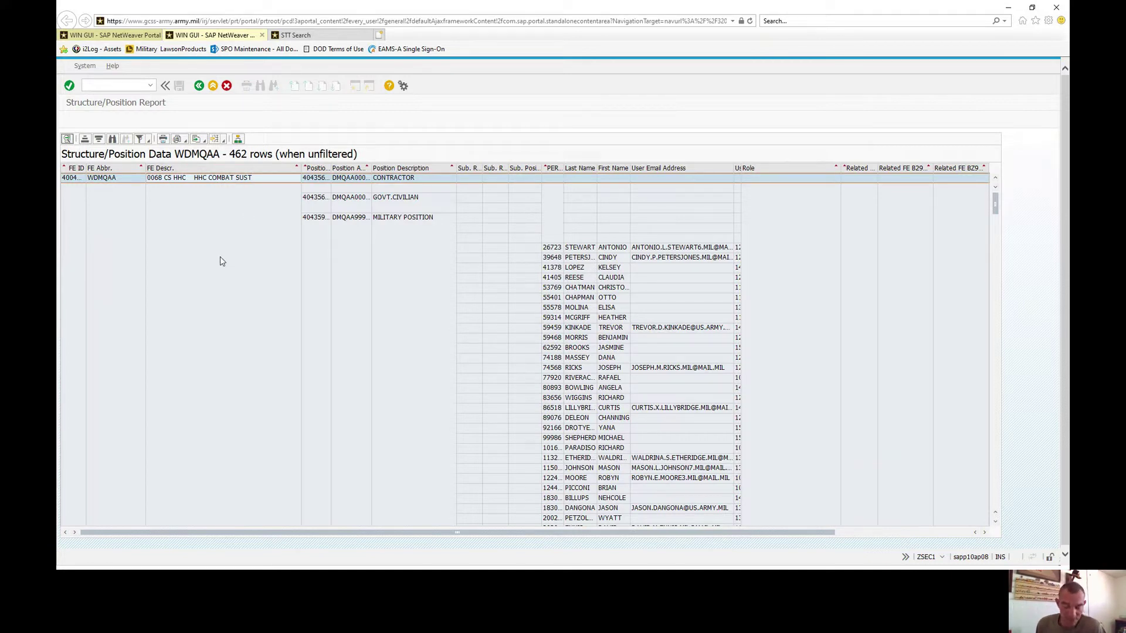
double_click(327, 167)
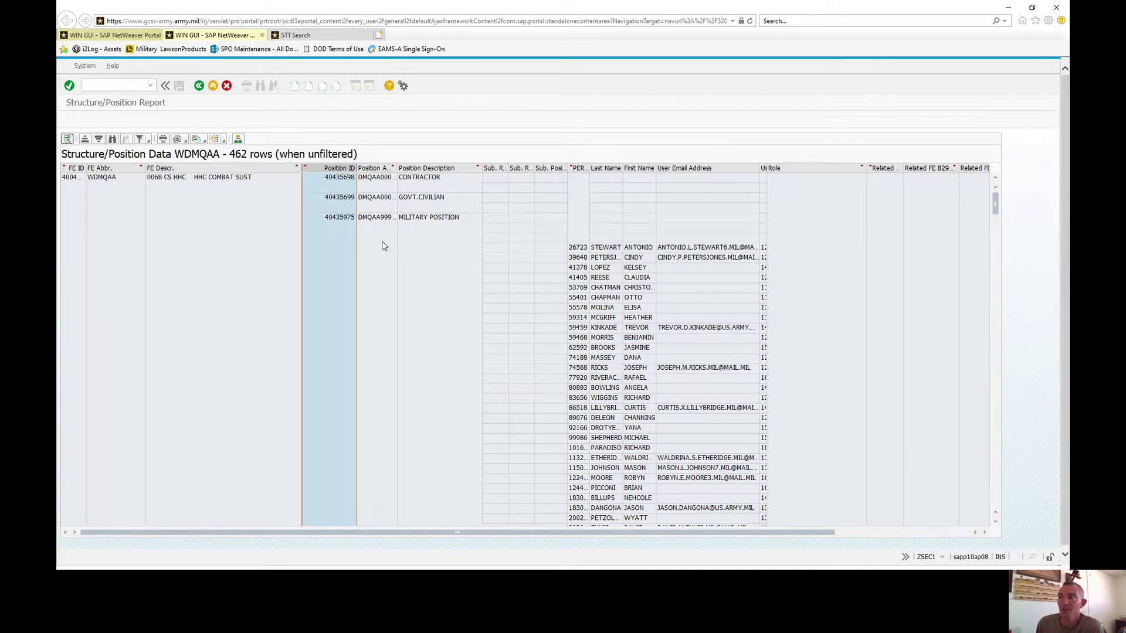
Review the ACCESS ADMIN, MGR and SENIOR MGR positions 40435977 to 40435979.
scroll(387, 240, down, 8)
scroll(389, 242, down, 10)
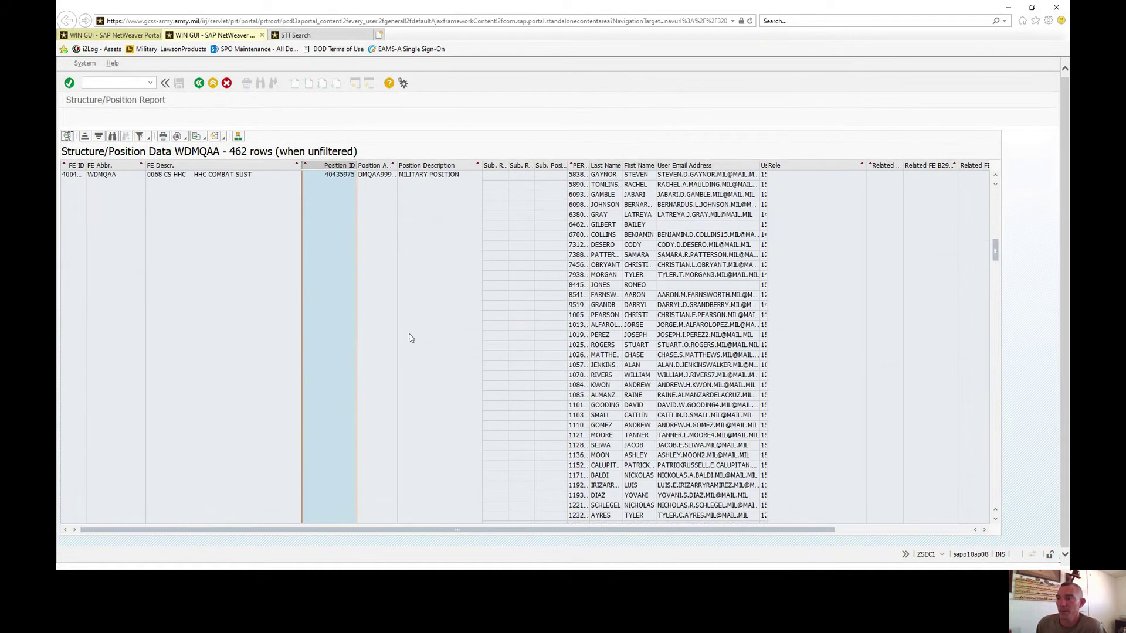
scroll(409, 338, down, 10)
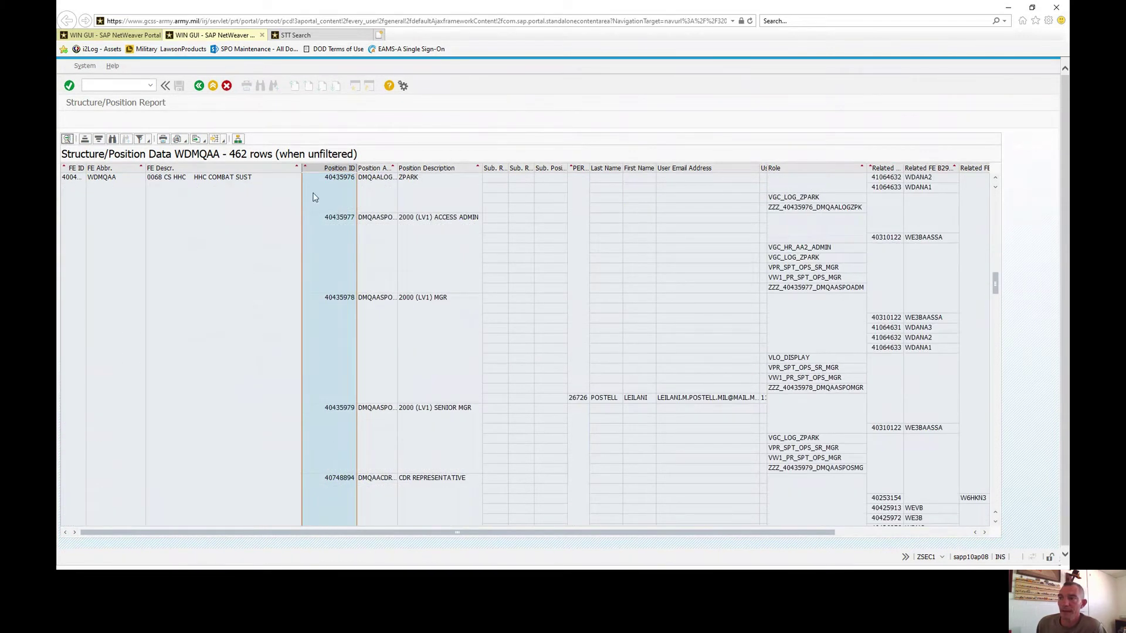
click(327, 219)
click(340, 301)
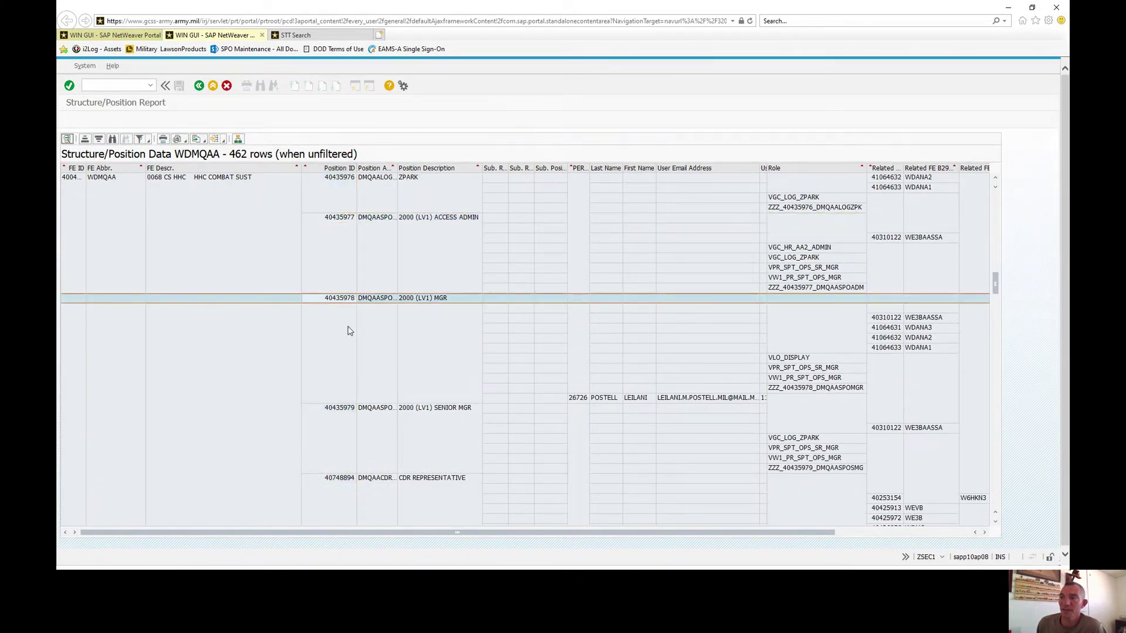
click(350, 408)
Widen the Position Abbr. column so its full heading is readable.
scroll(330, 305, up, 15)
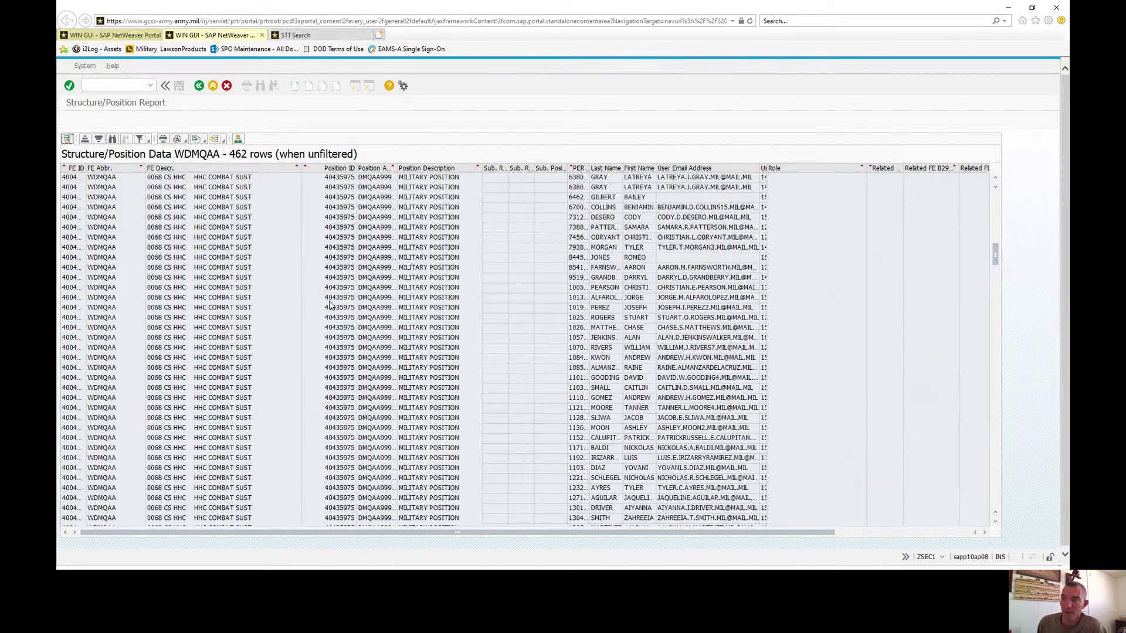
click(376, 168)
drag(397, 165, 405, 164)
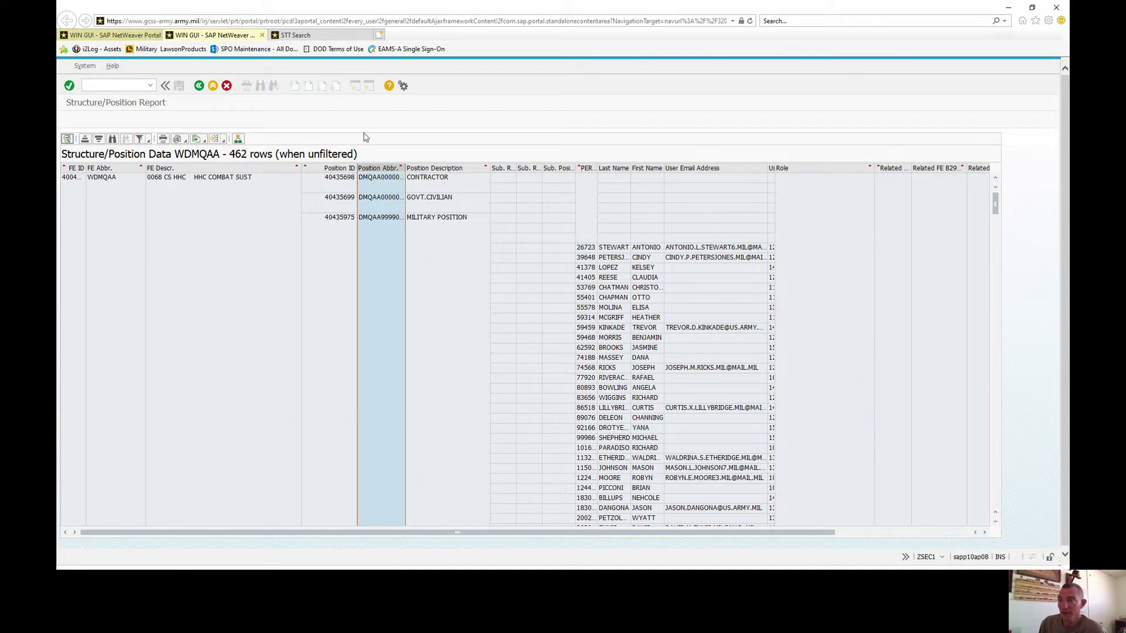
click(390, 220)
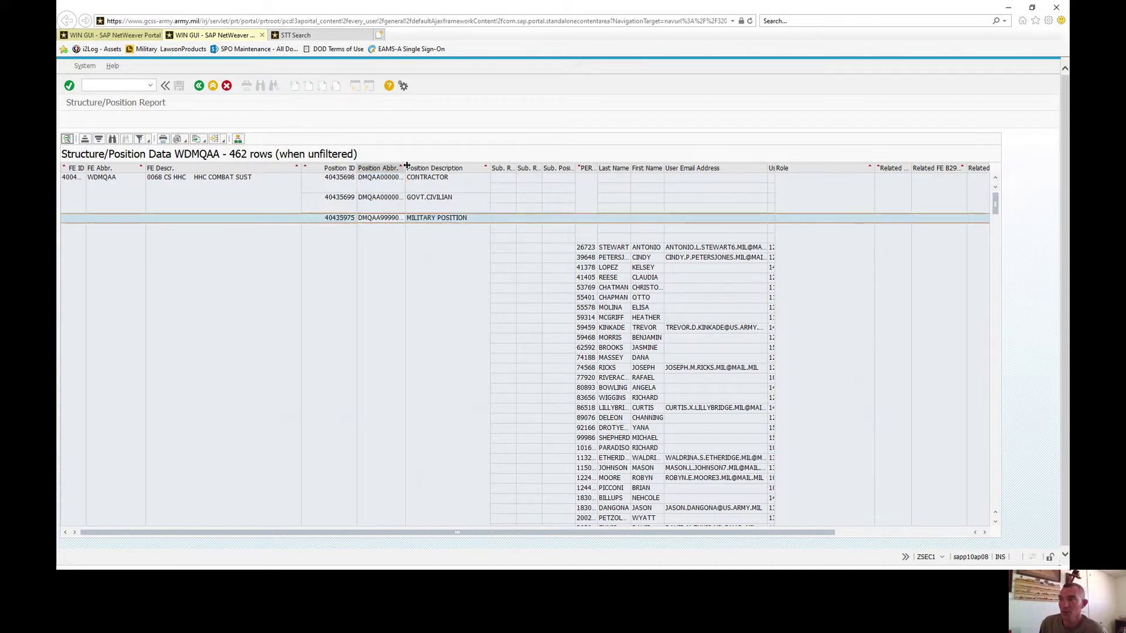
Widen Position Abbr. to show full values and review rows such as 40749384 and MASTER DRIVER.
drag(406, 168, 445, 168)
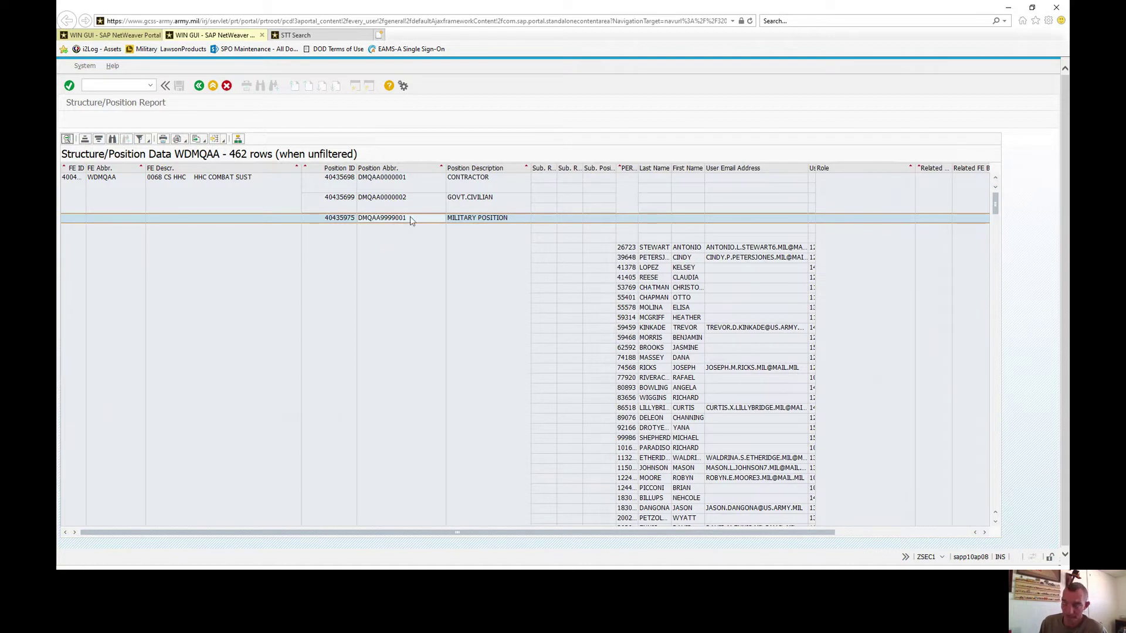
click(486, 169)
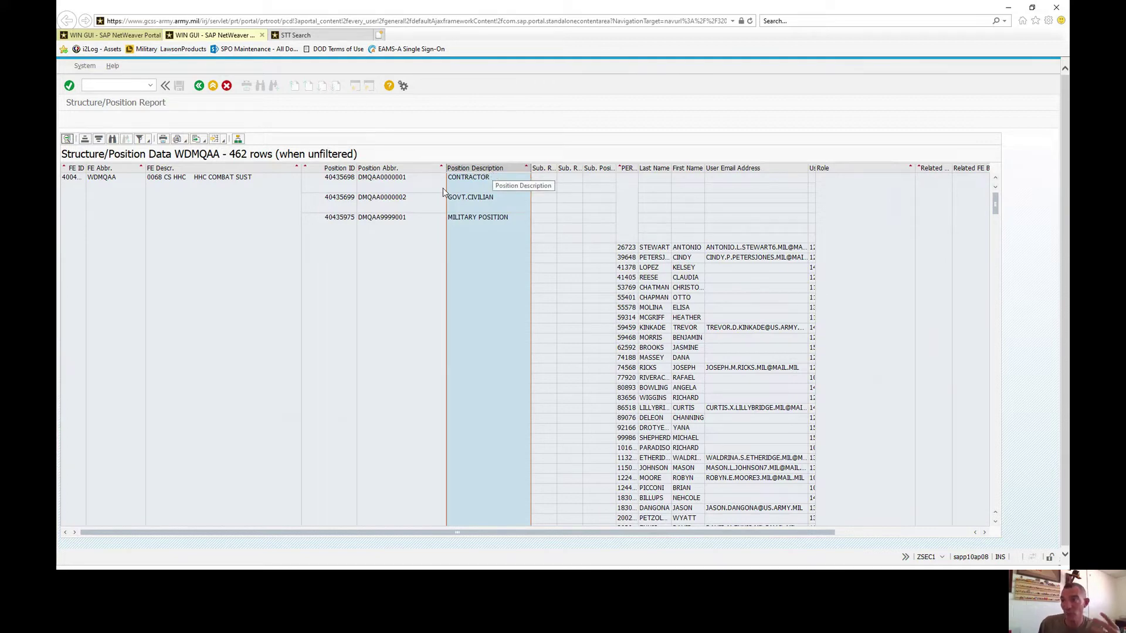
click(345, 179)
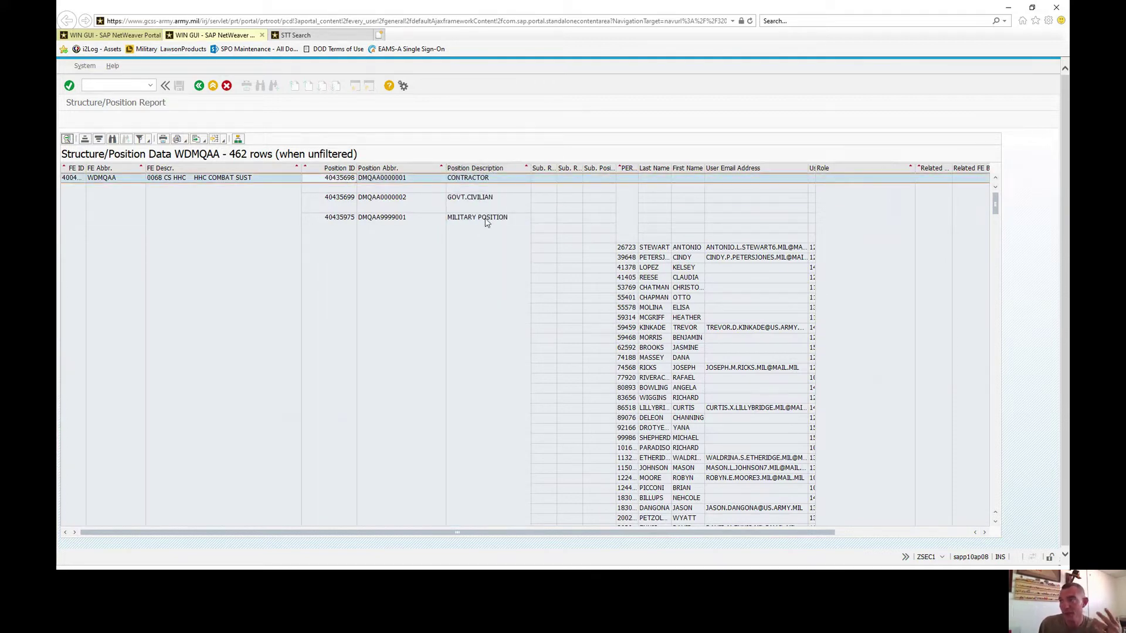
scroll(487, 264, down, 10)
scroll(495, 306, down, 15)
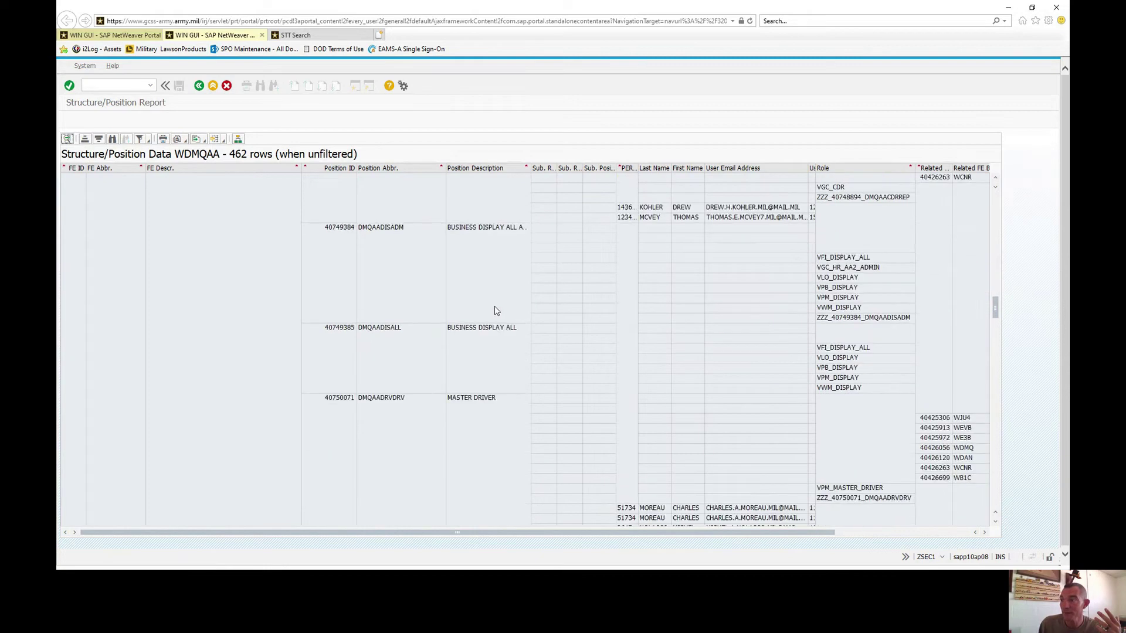
click(482, 331)
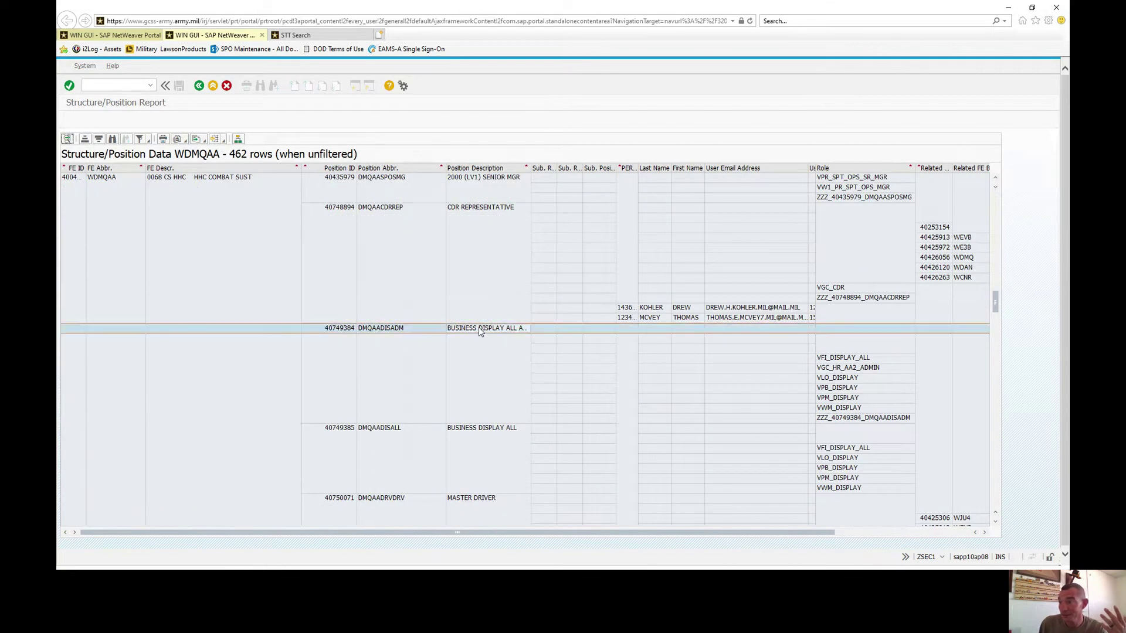
click(467, 501)
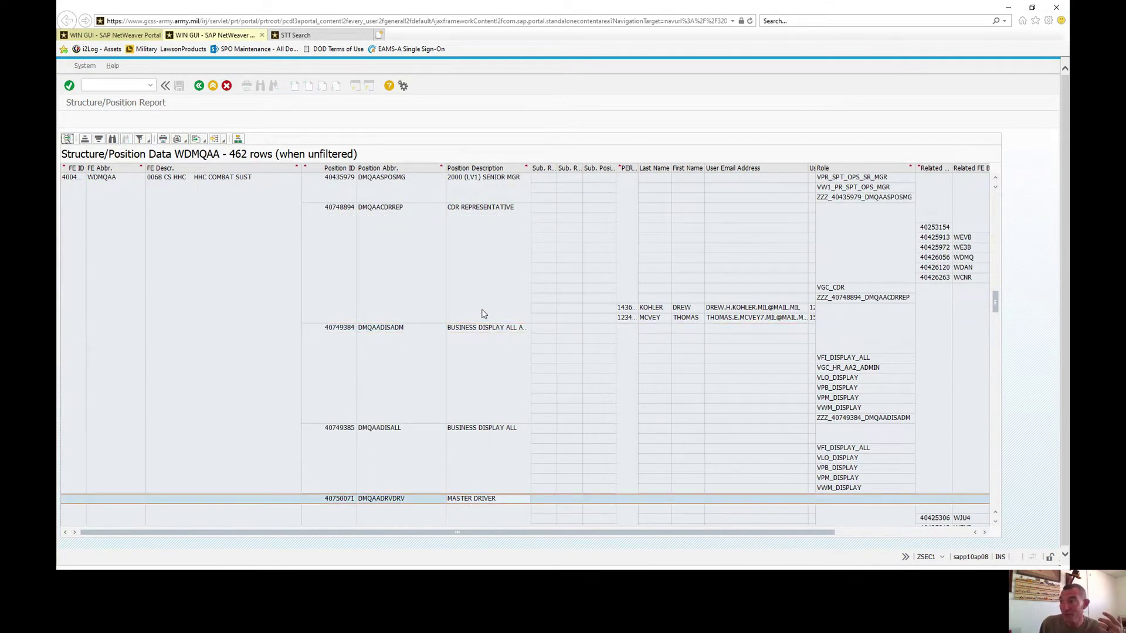
scroll(480, 264, down, 4)
scroll(481, 270, down, 12)
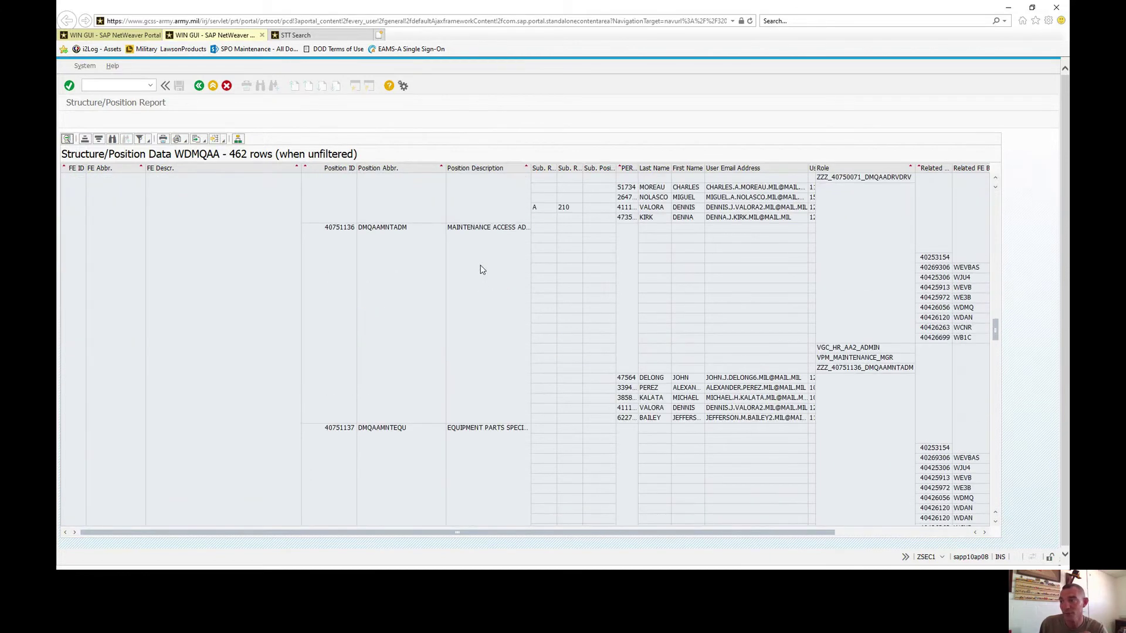
scroll(481, 270, down, 7)
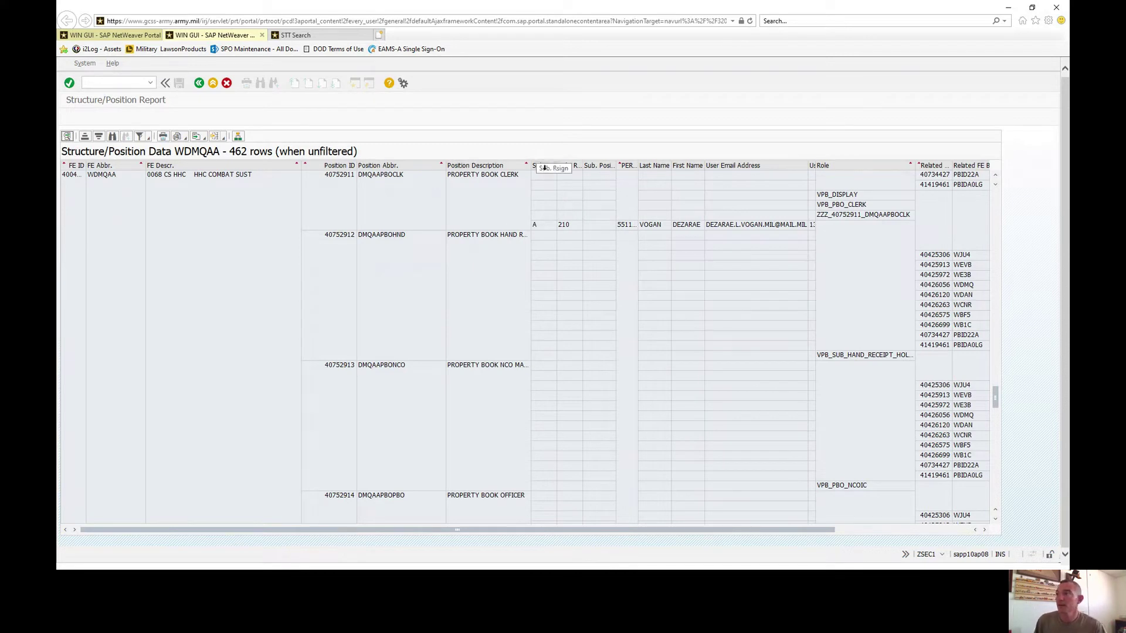
Widen the Sub. Rsign column so its header reads fully.
click(543, 166)
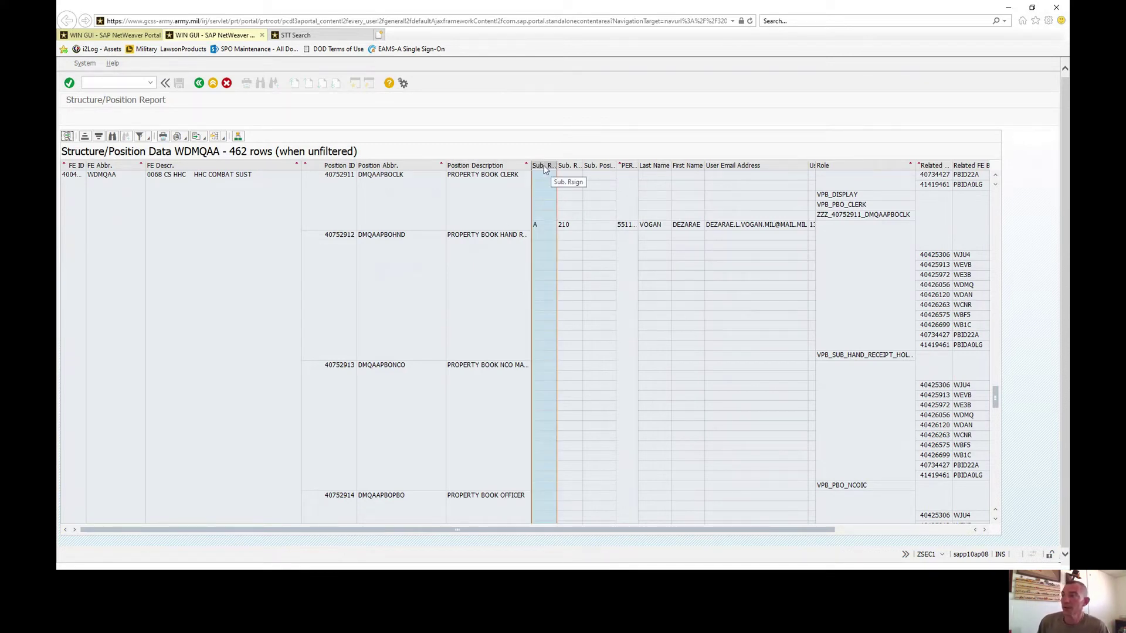
drag(556, 162, 583, 162)
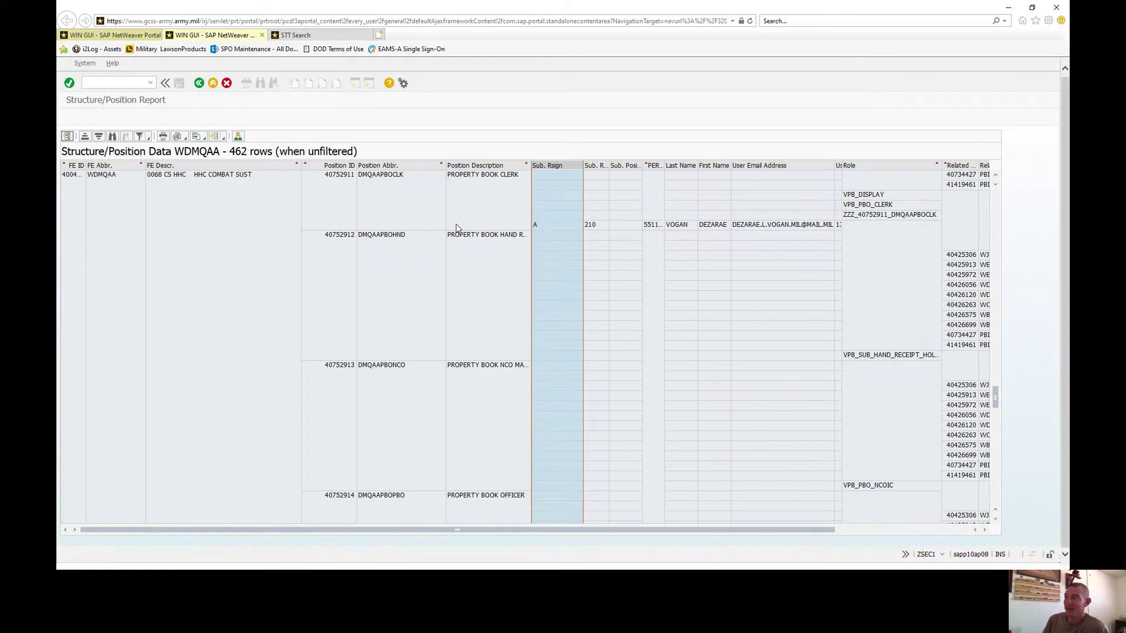
click(494, 178)
click(535, 225)
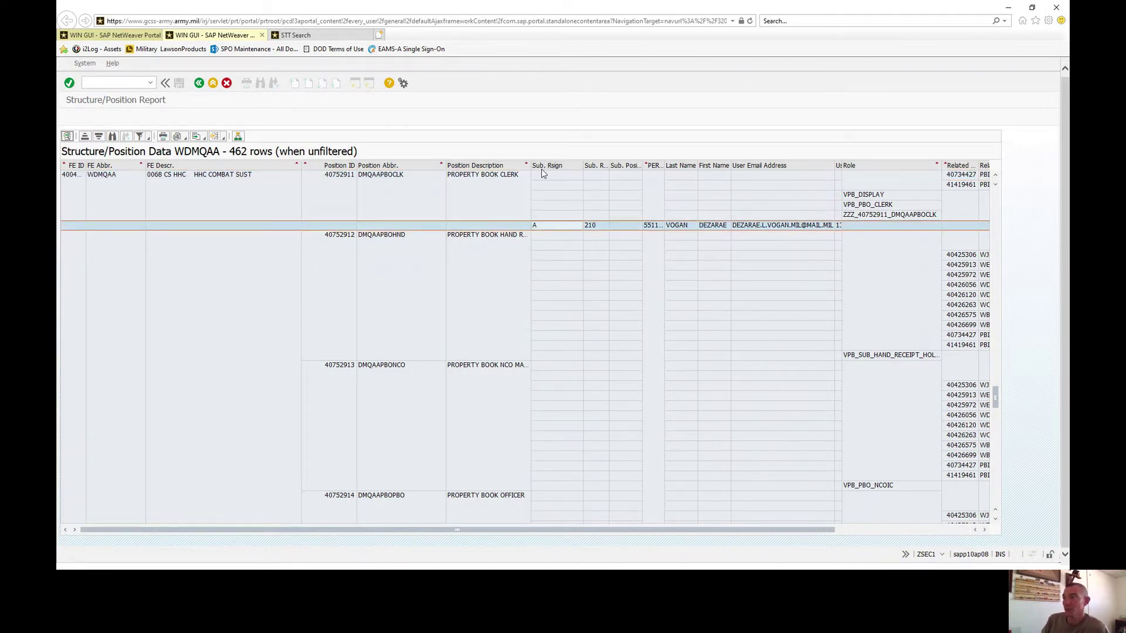
scroll(394, 285, up, 10)
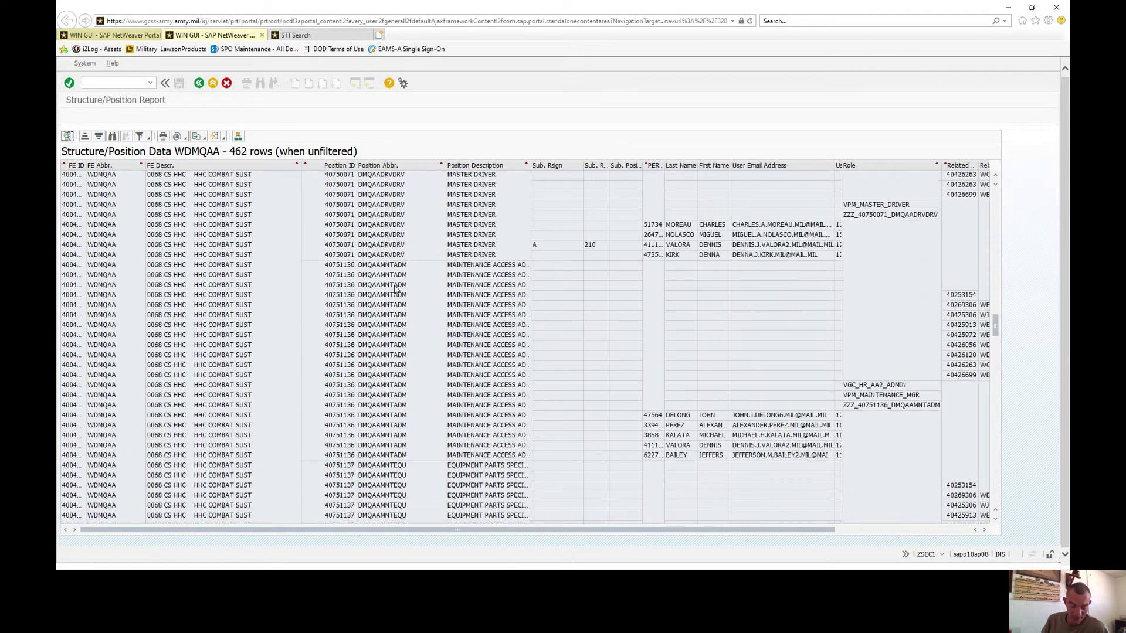
scroll(395, 290, up, 5)
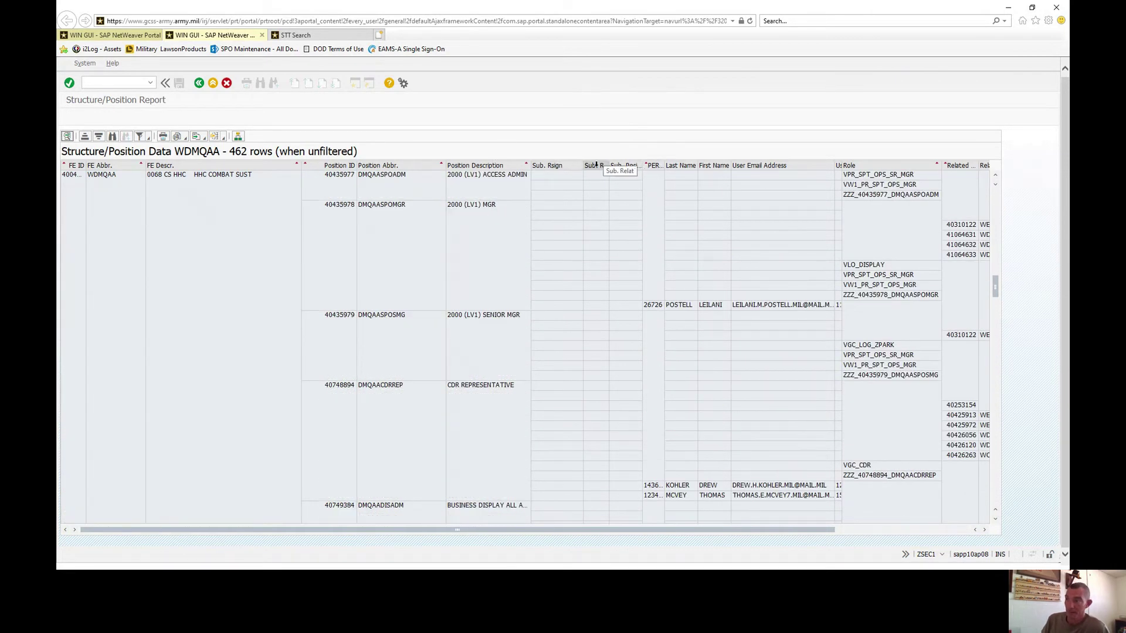
Widen the Sub. Relat column and review the personnel number, Last Name and First Name columns.
click(596, 166)
drag(609, 166, 627, 166)
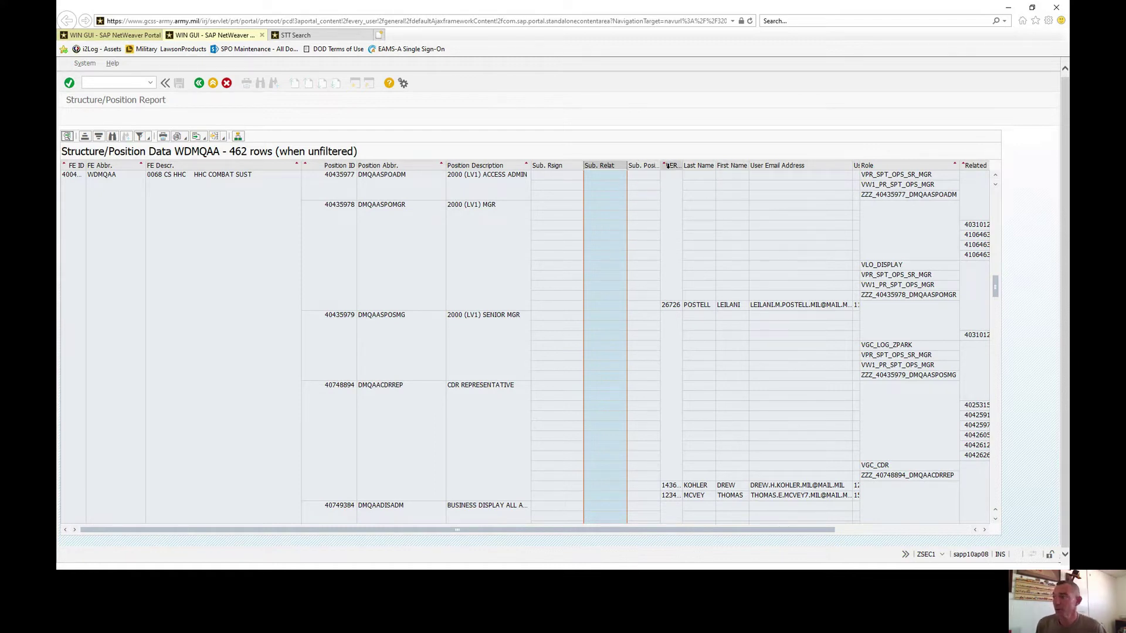
click(671, 167)
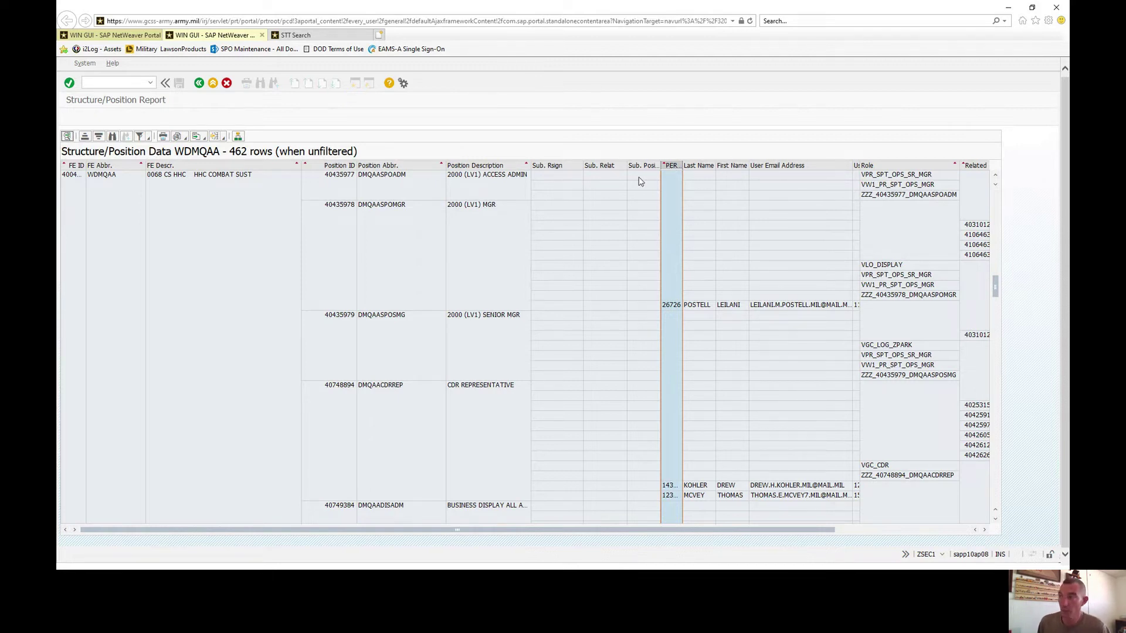
click(697, 166)
click(742, 167)
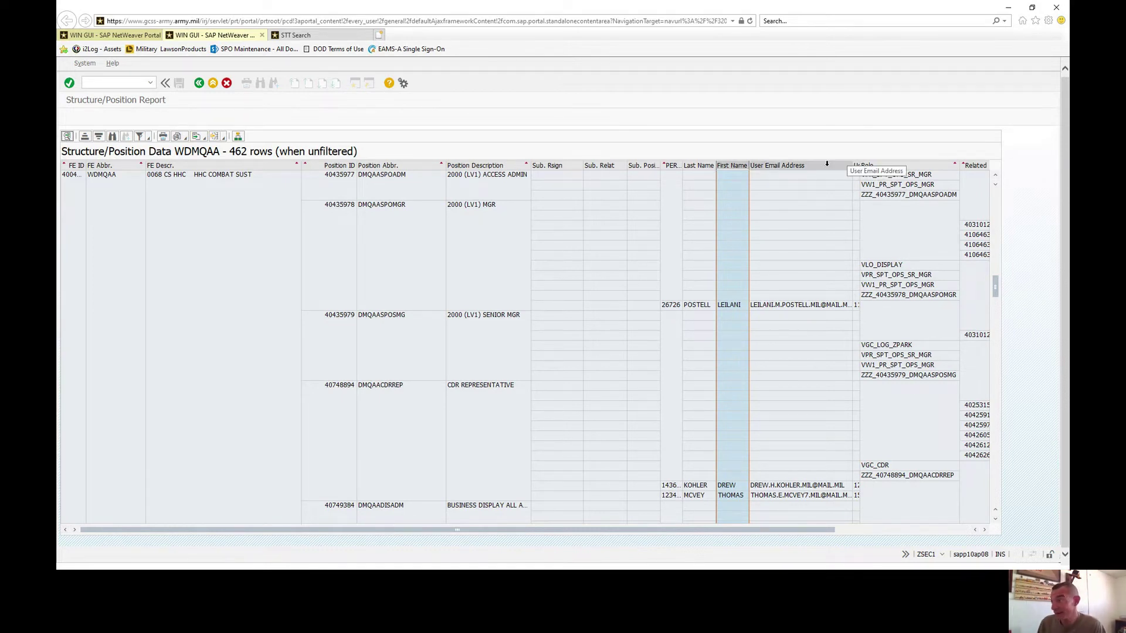
drag(811, 533, 952, 533)
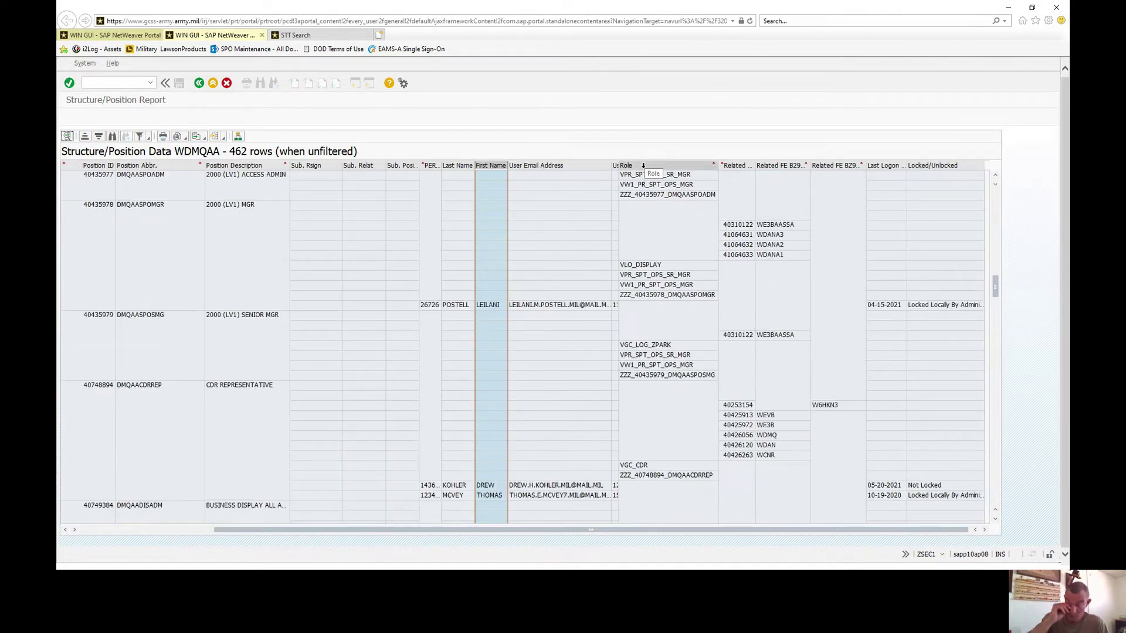
Review the Role and related org unit ID and abbreviation columns, then switch to tree view.
click(643, 166)
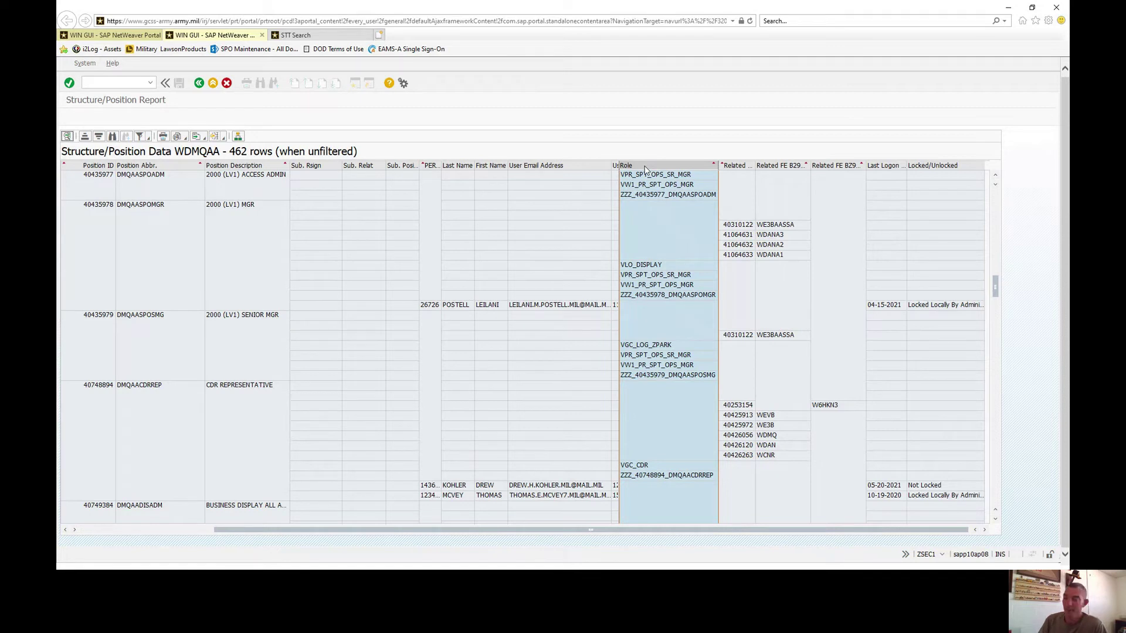
click(135, 177)
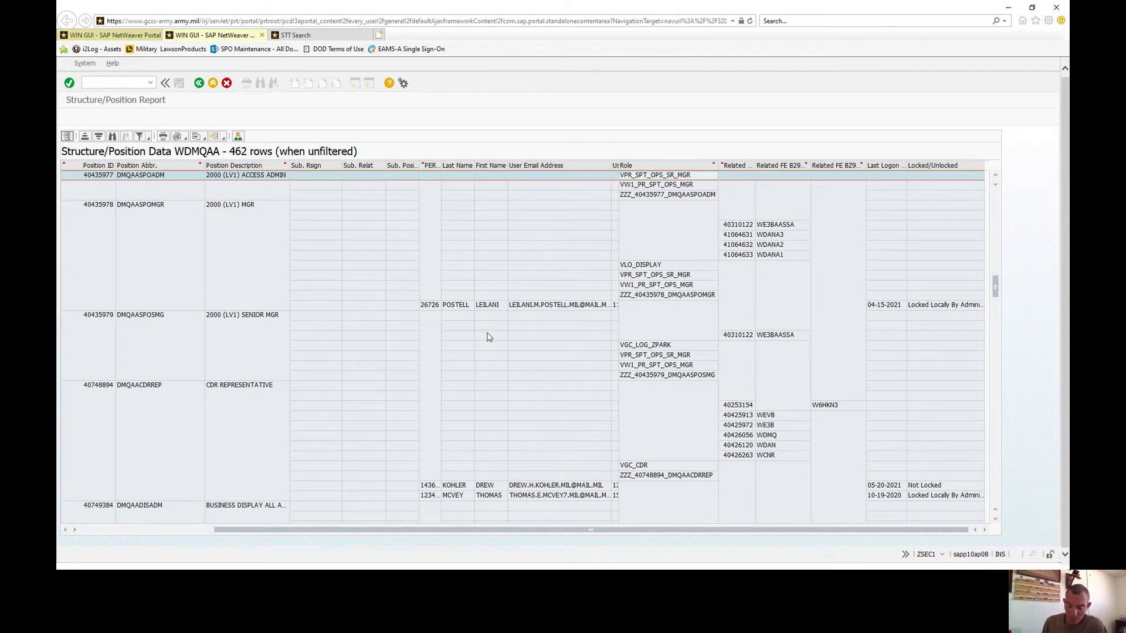
click(790, 166)
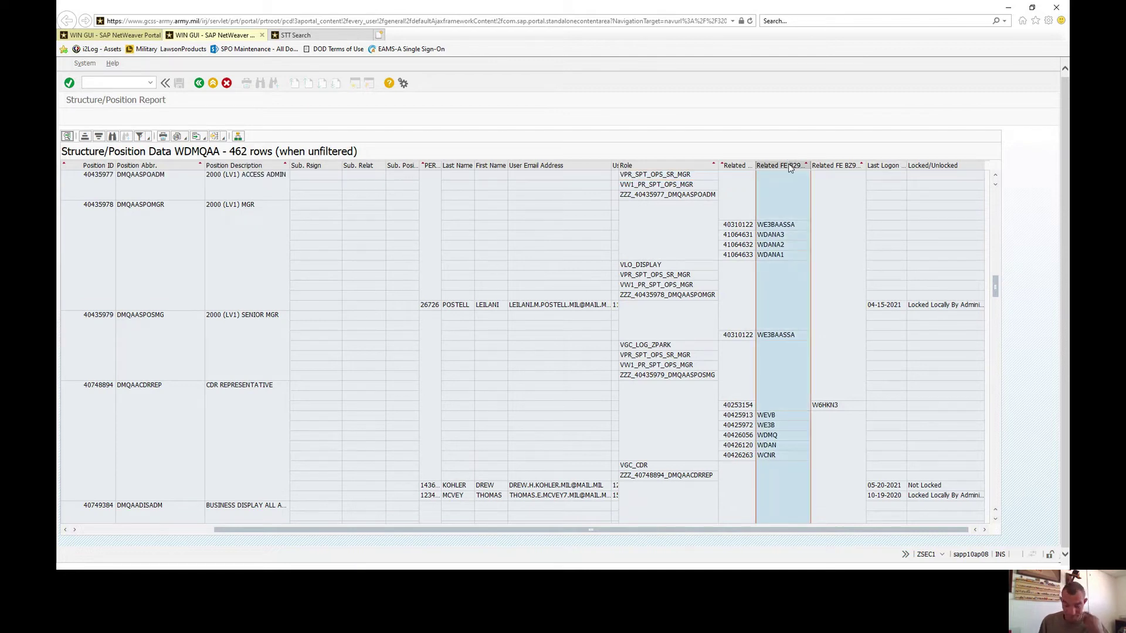
click(745, 167)
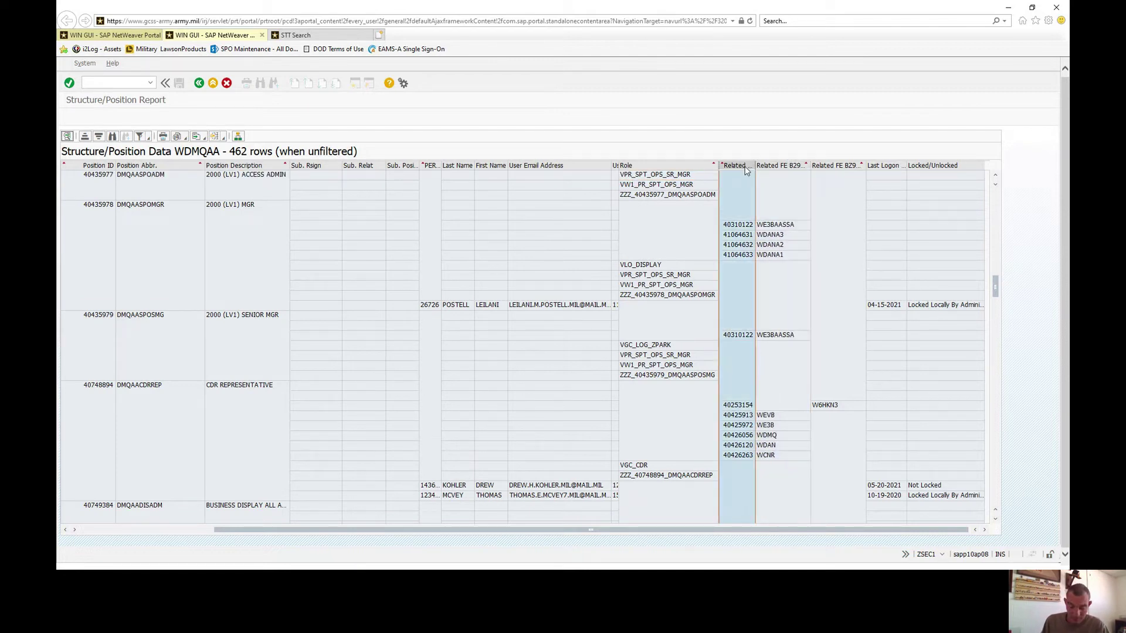
click(802, 167)
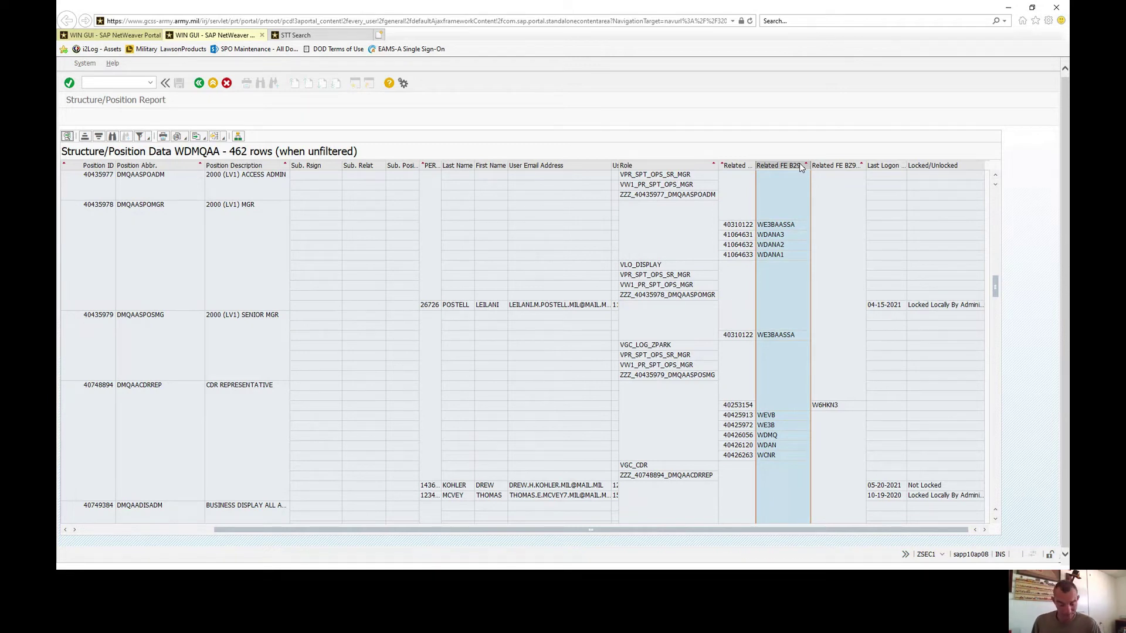
click(238, 137)
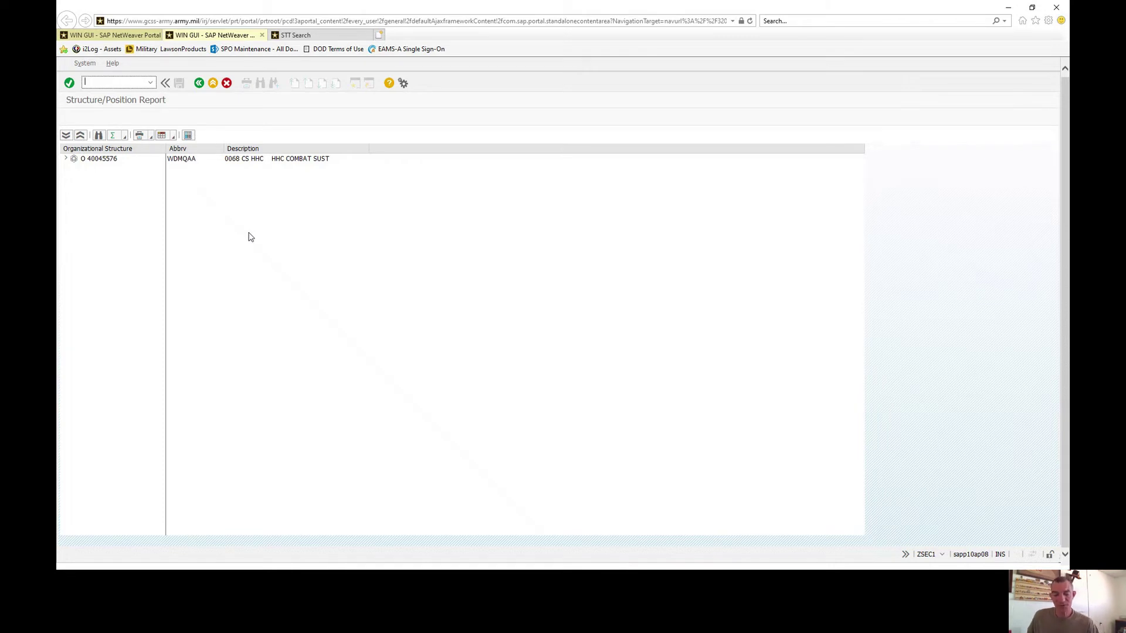
Expand org unit 40045576 HHC COMBAT SUST, then position 40751136 MAINTENANCE ACCESS ADMIN.
click(67, 160)
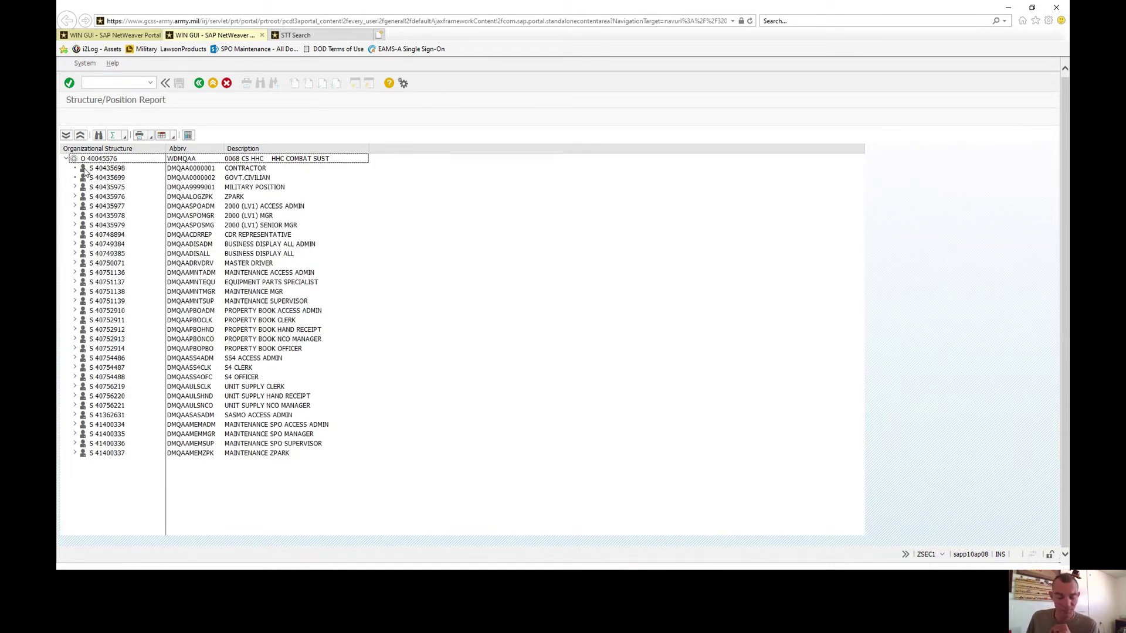
click(85, 170)
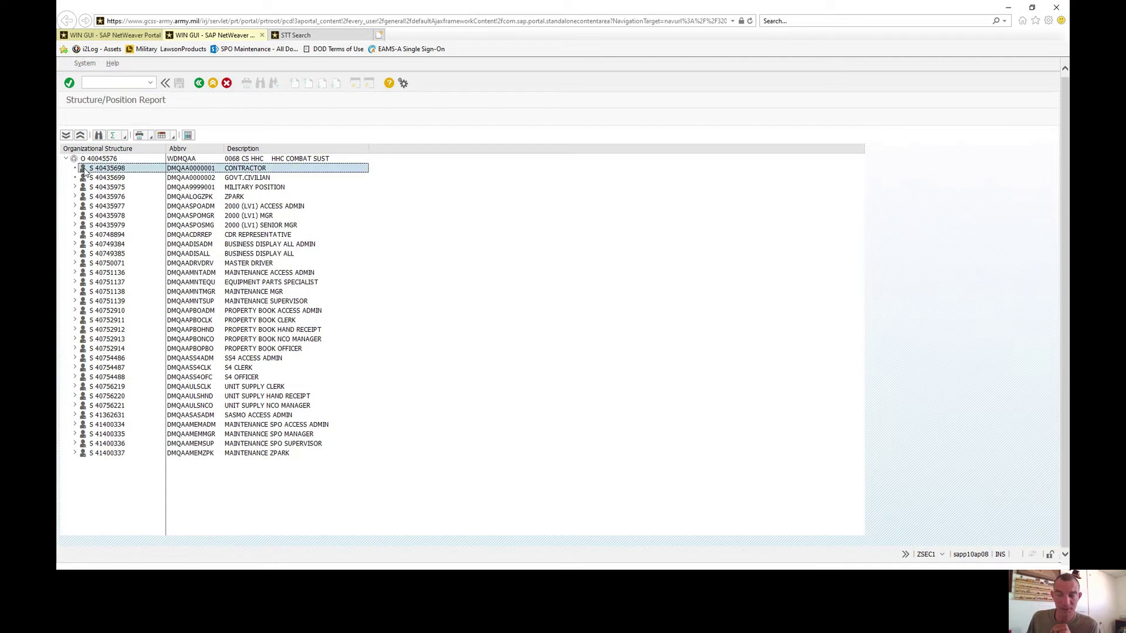
click(75, 273)
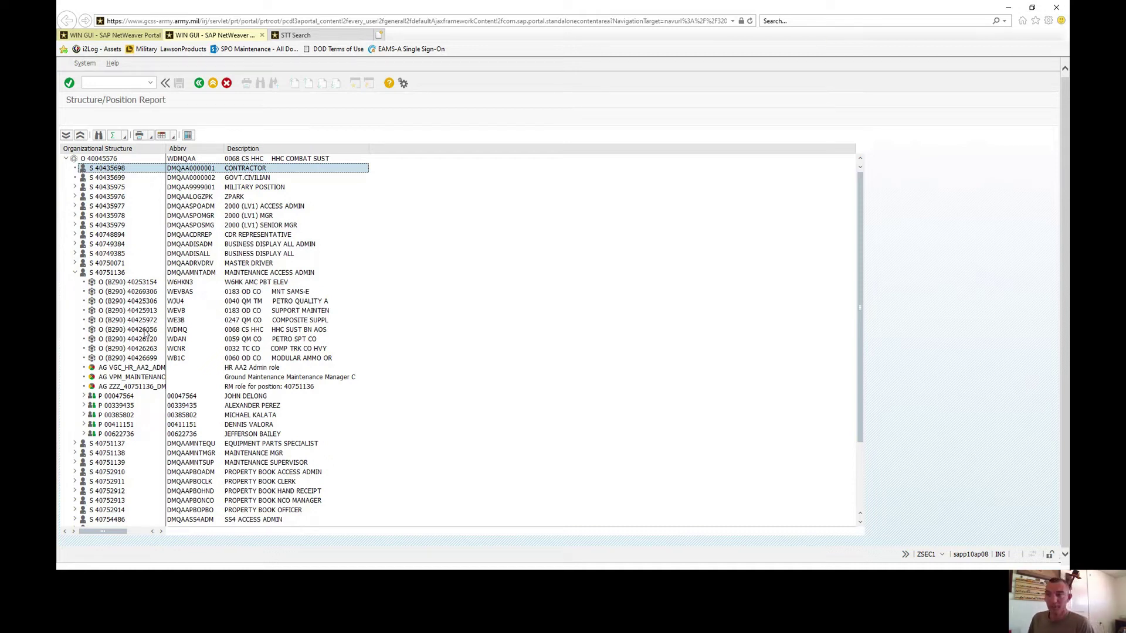
click(92, 284)
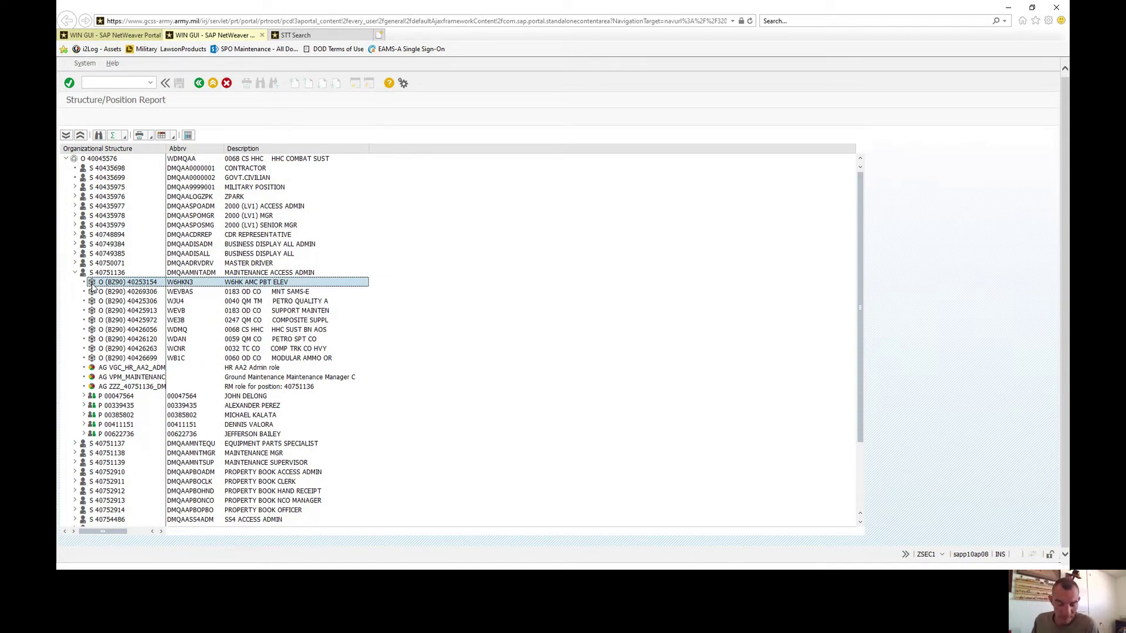
click(93, 371)
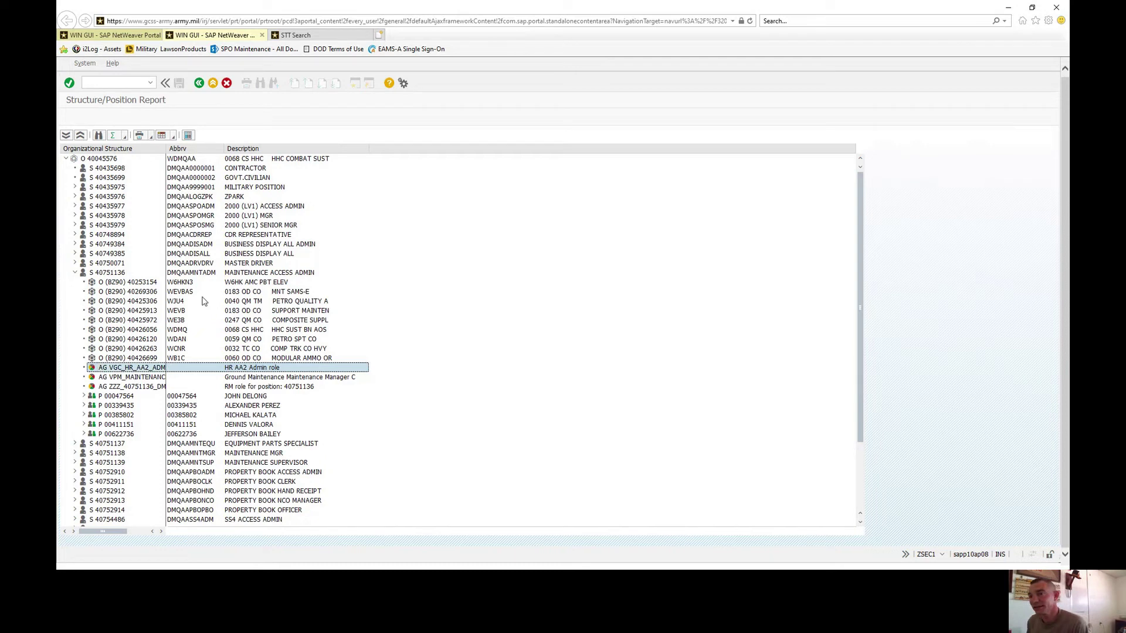
click(125, 302)
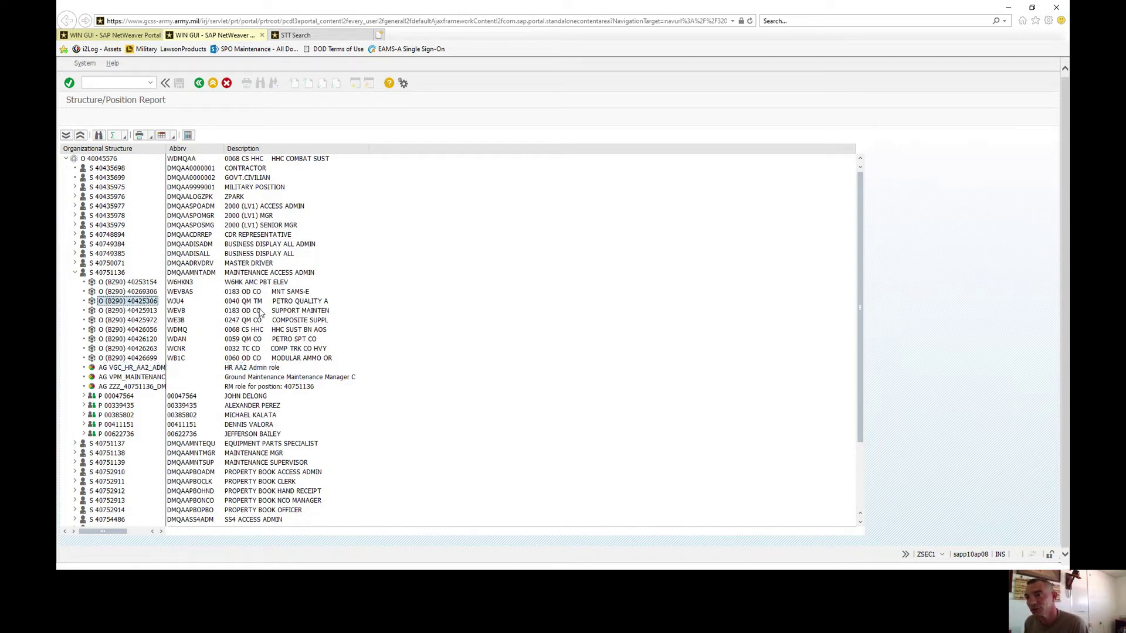
click(180, 283)
scroll(182, 300, down, 1)
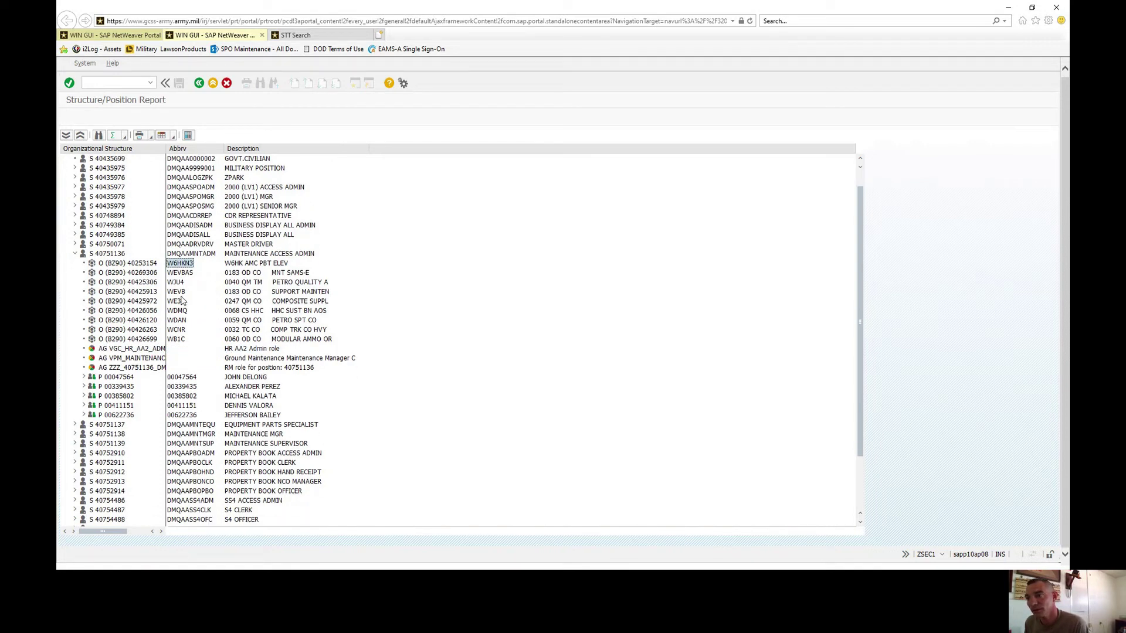
scroll(183, 337, down, 1)
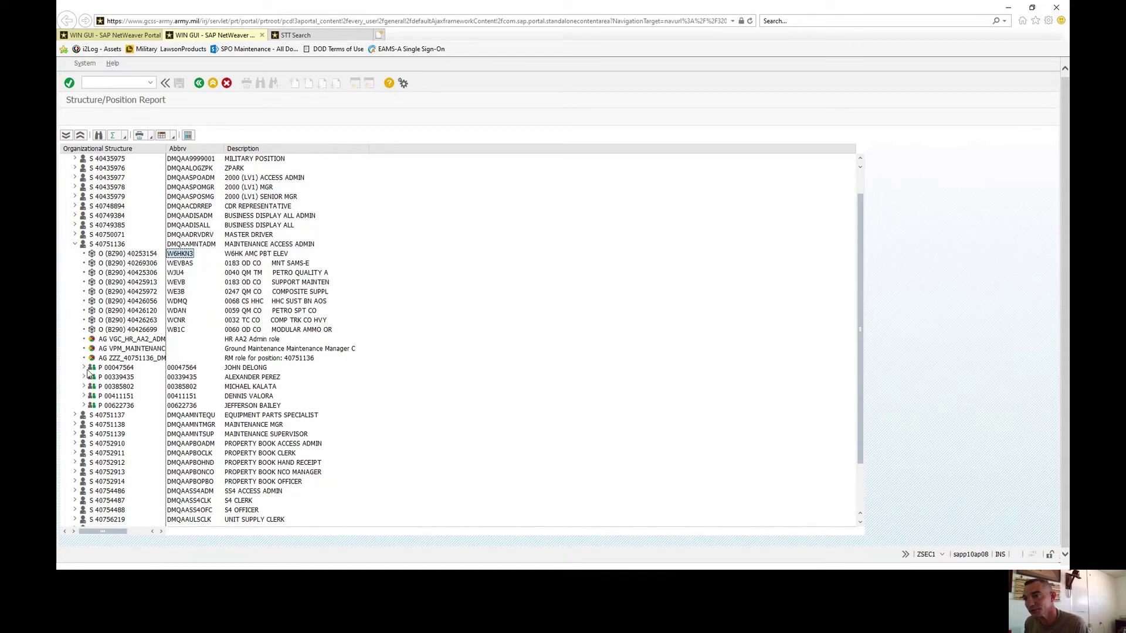
double_click(141, 367)
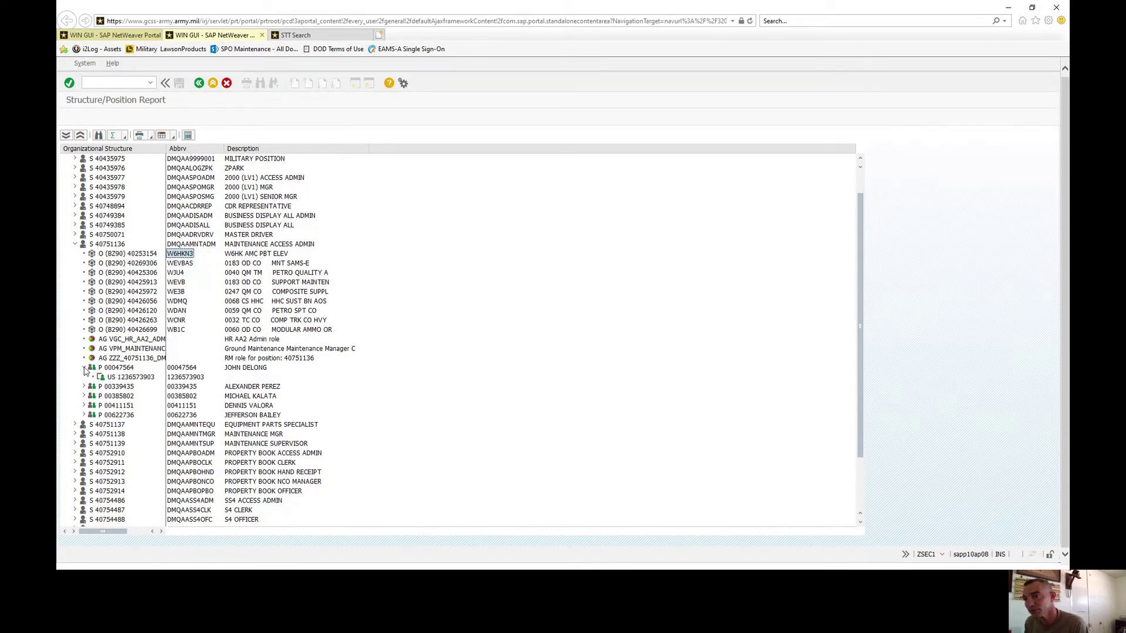
click(84, 368)
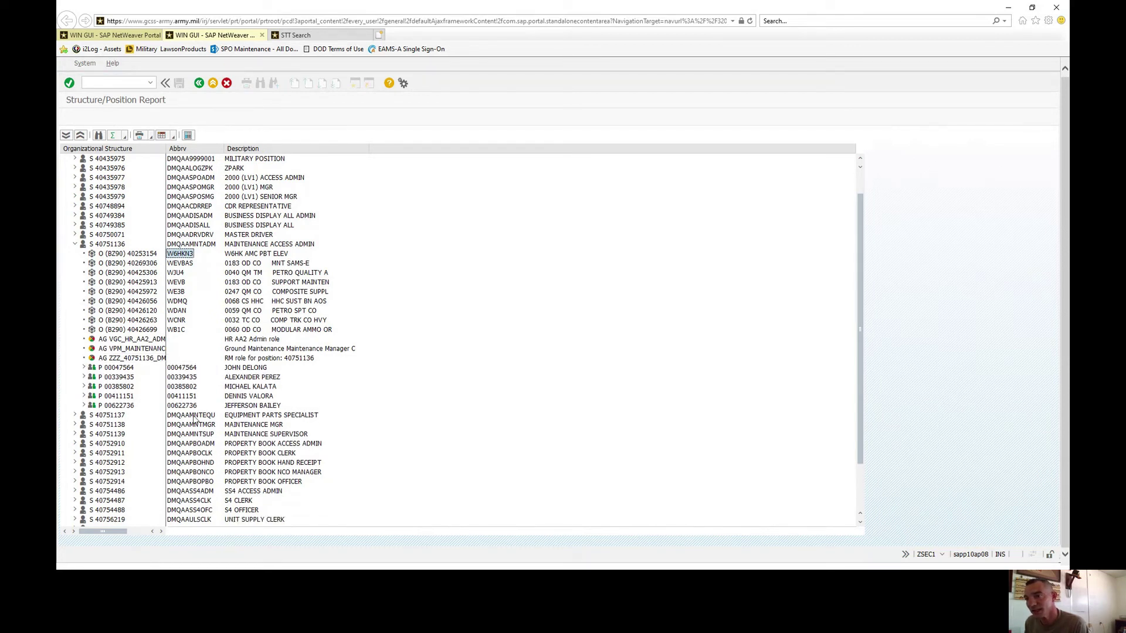
scroll(238, 367, down, 3)
scroll(246, 334, down, 1)
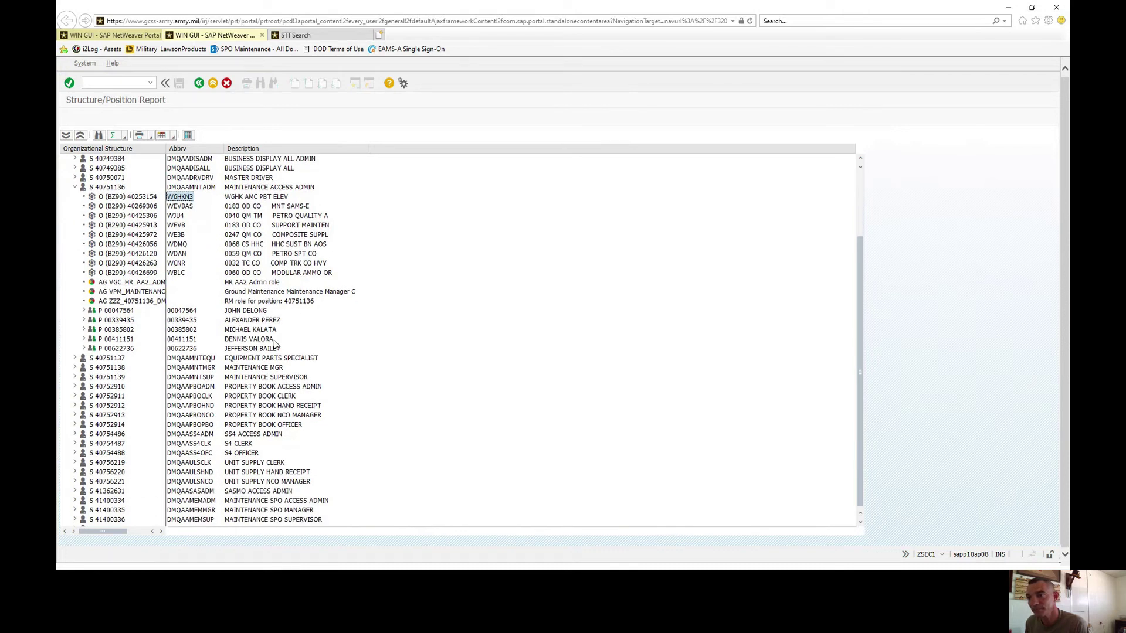
click(83, 339)
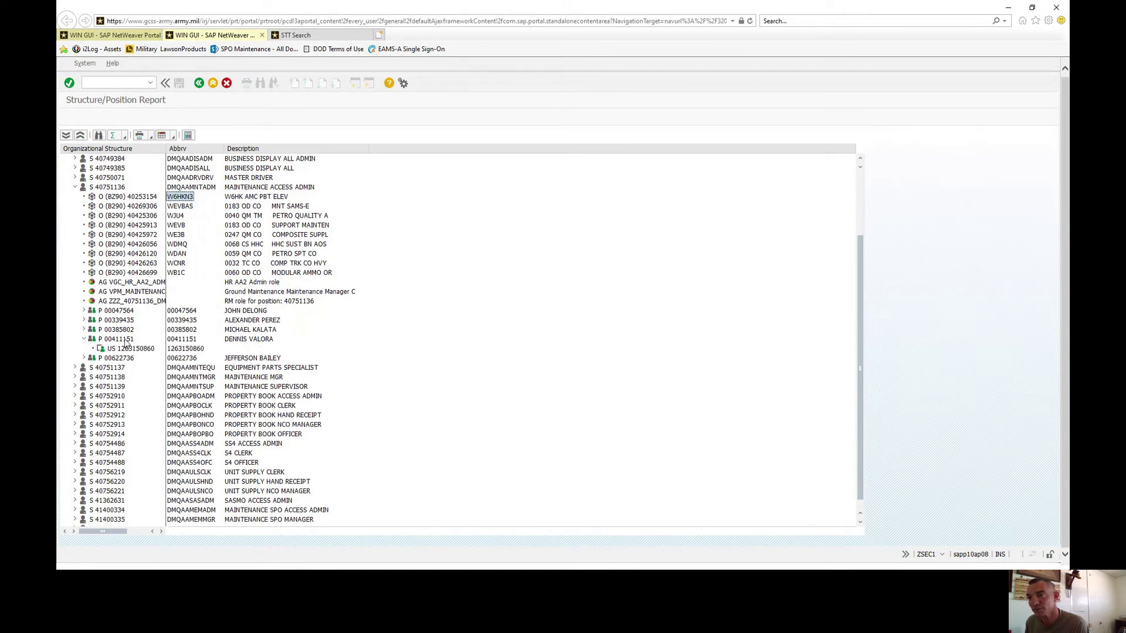
click(84, 338)
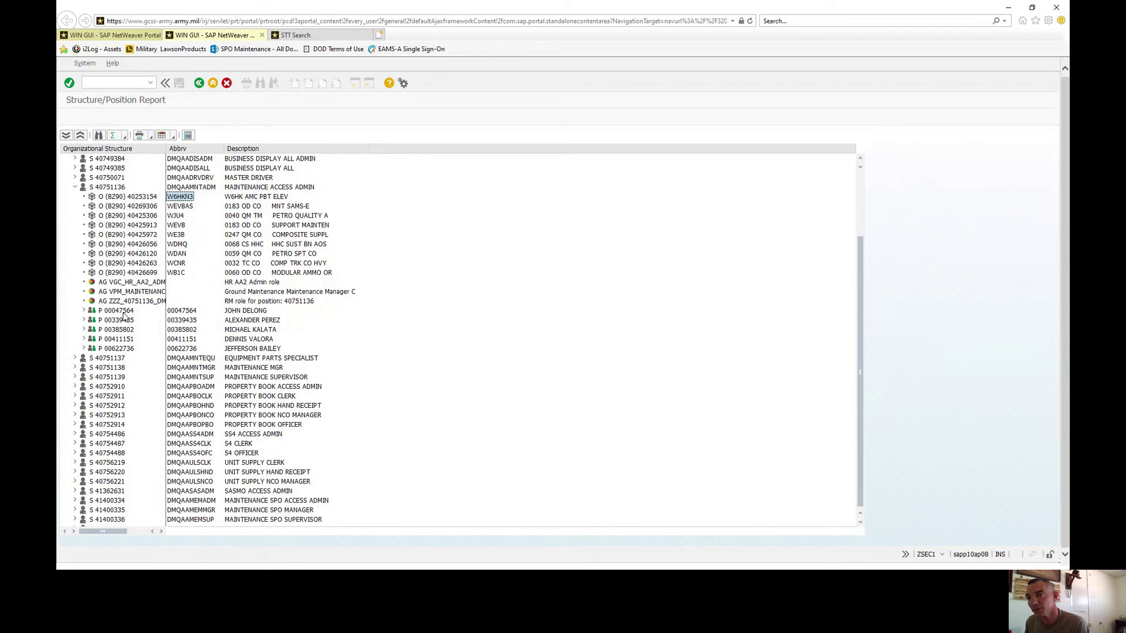
click(125, 340)
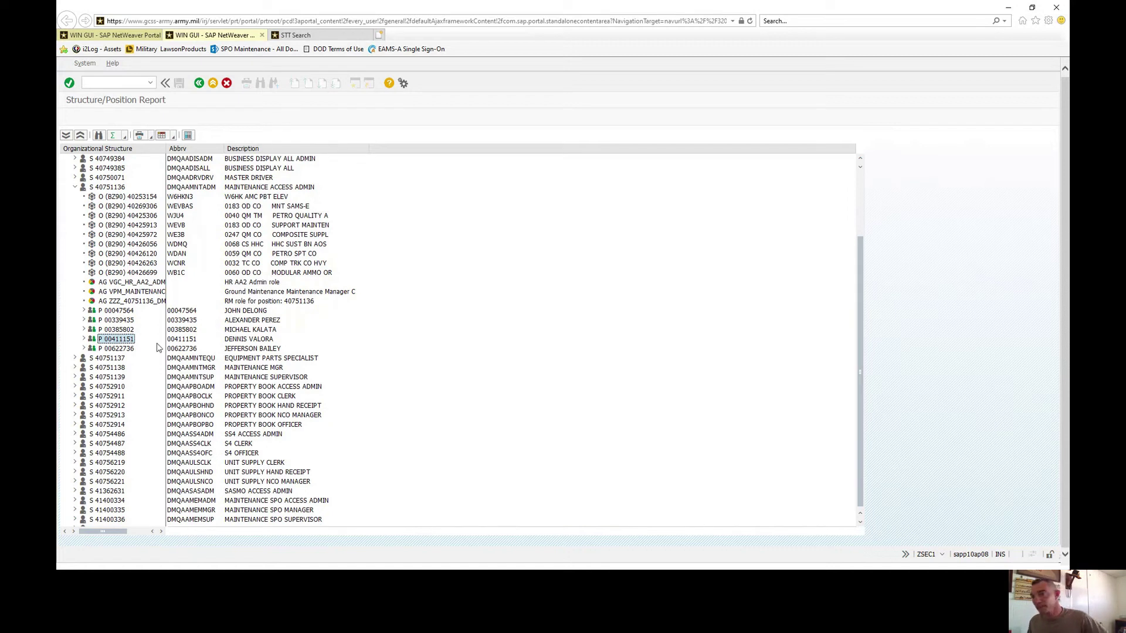
click(89, 330)
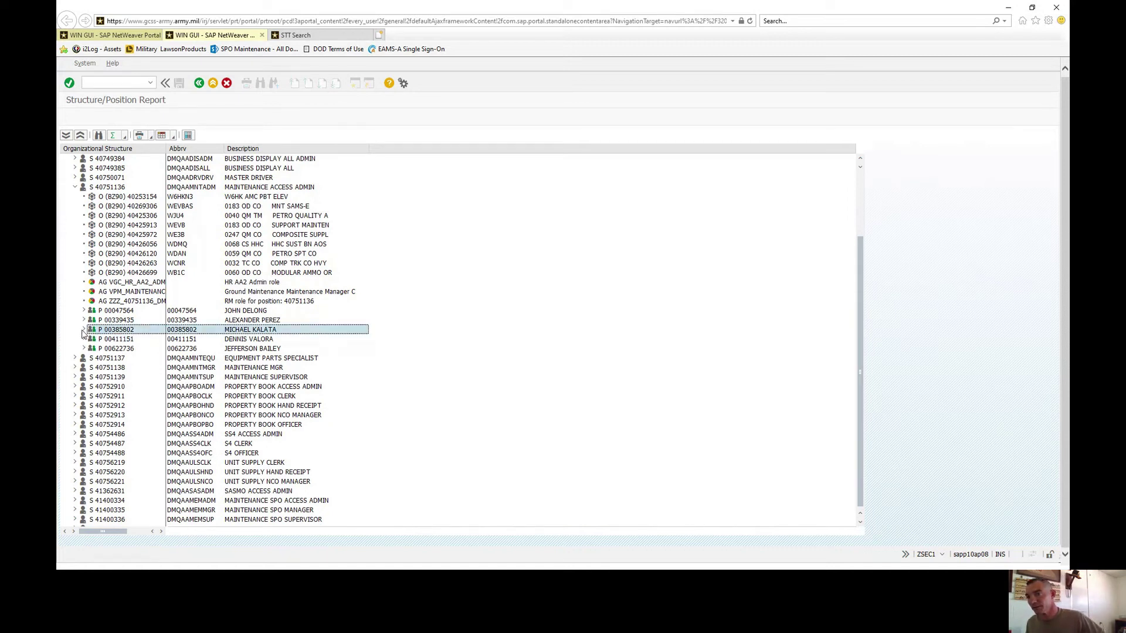
click(84, 330)
click(130, 340)
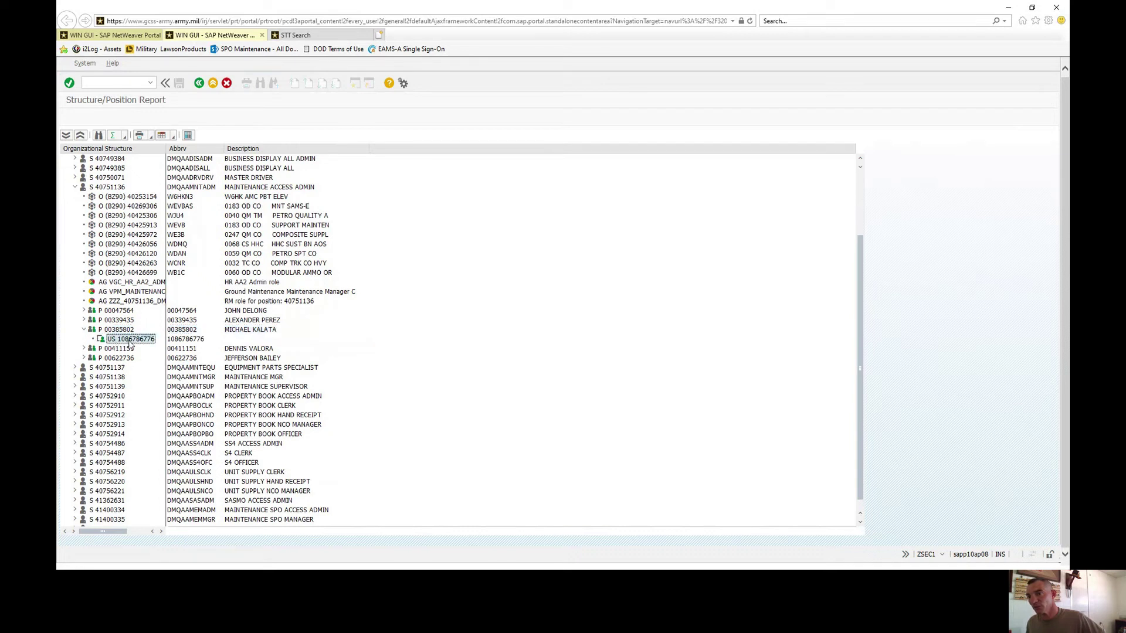
click(84, 330)
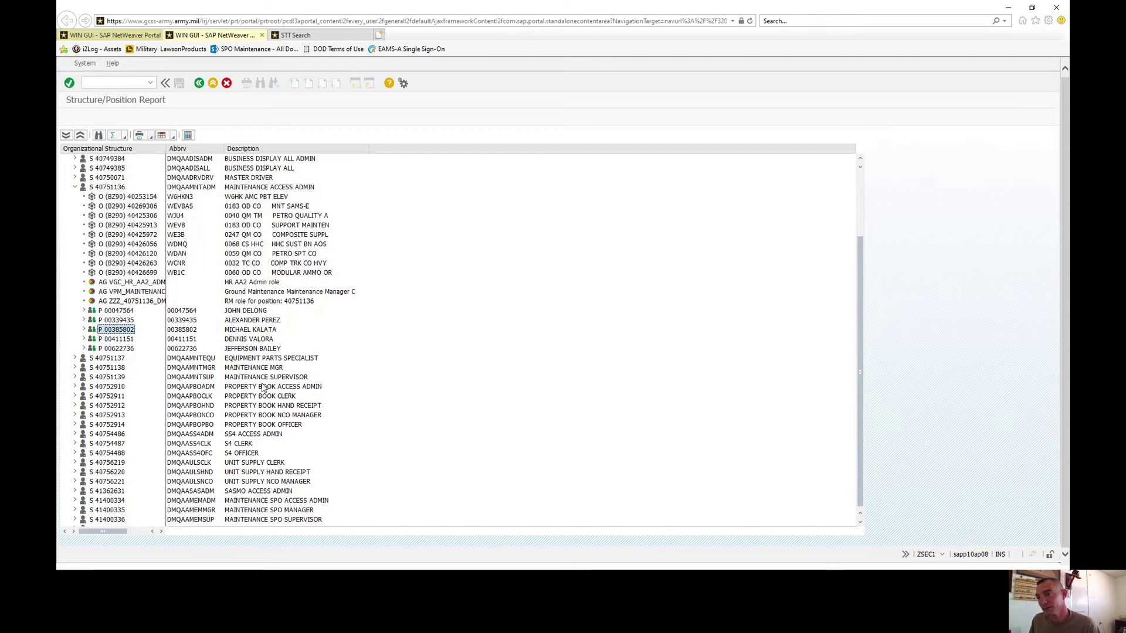
scroll(263, 390, up, 2)
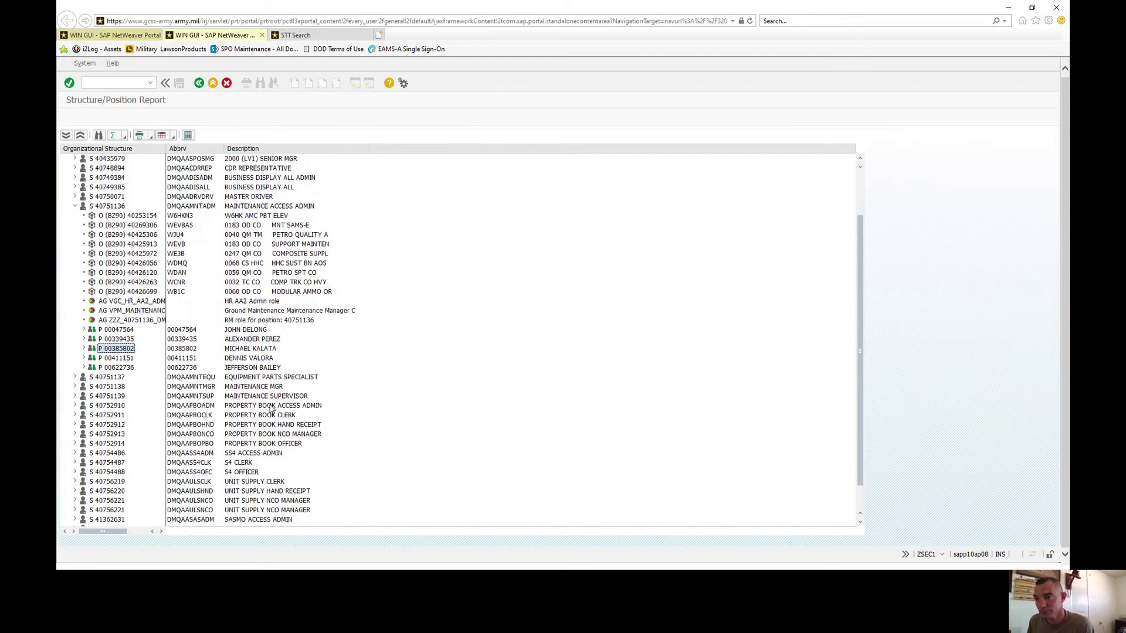
scroll(272, 408, down, 3)
click(182, 331)
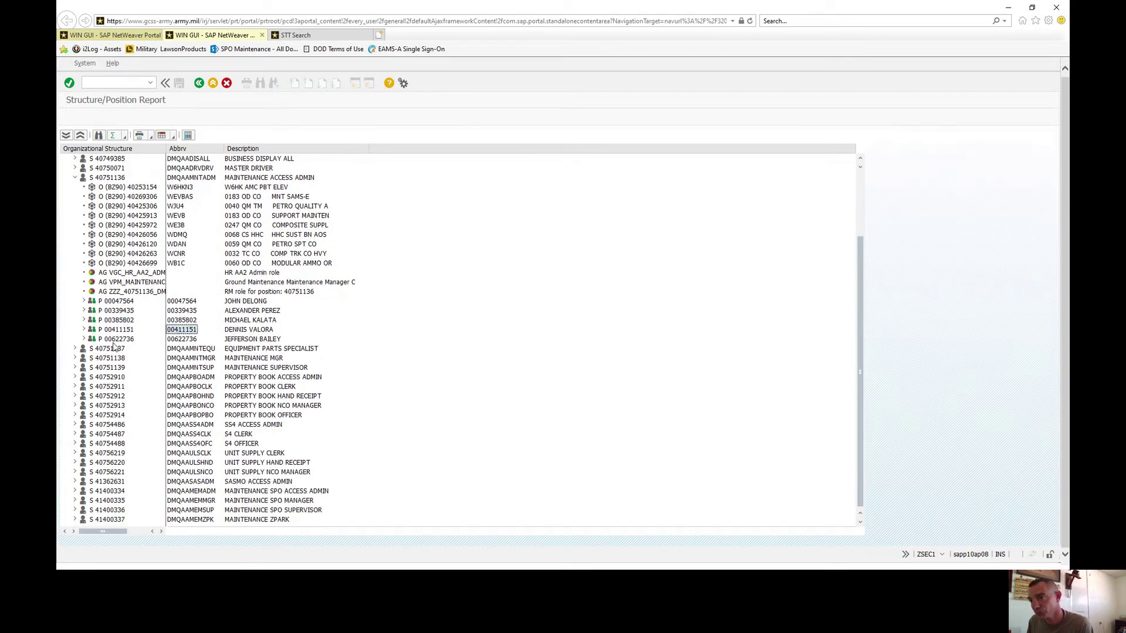
Show the fourth person's user ID, then expand, review and collapse position 40751138 MAINTENANCE MGR.
click(84, 330)
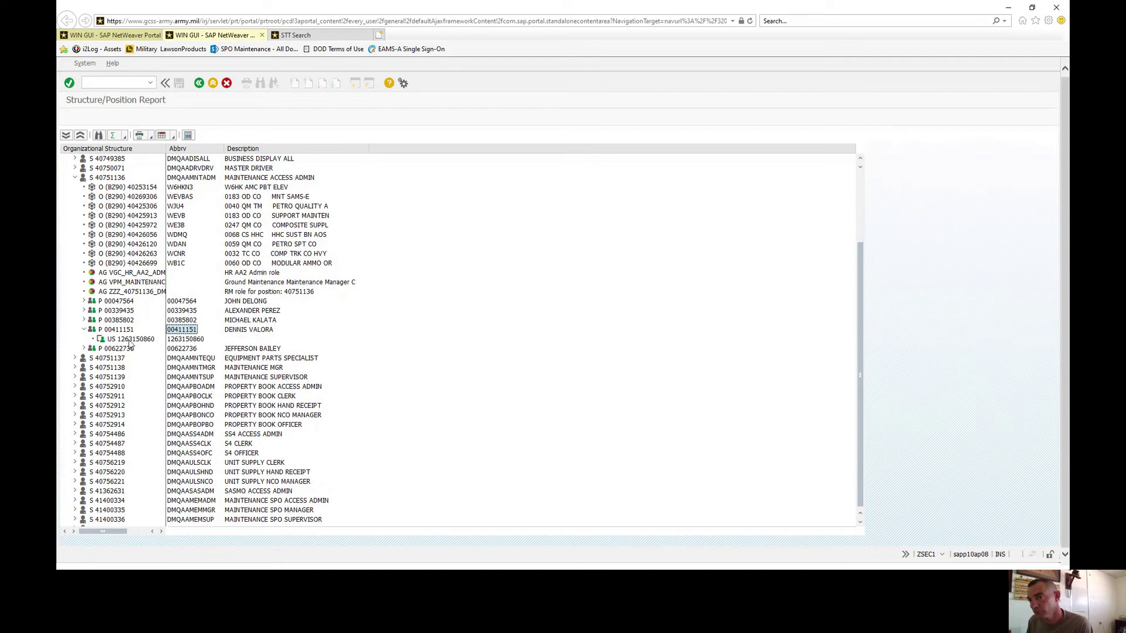
click(247, 377)
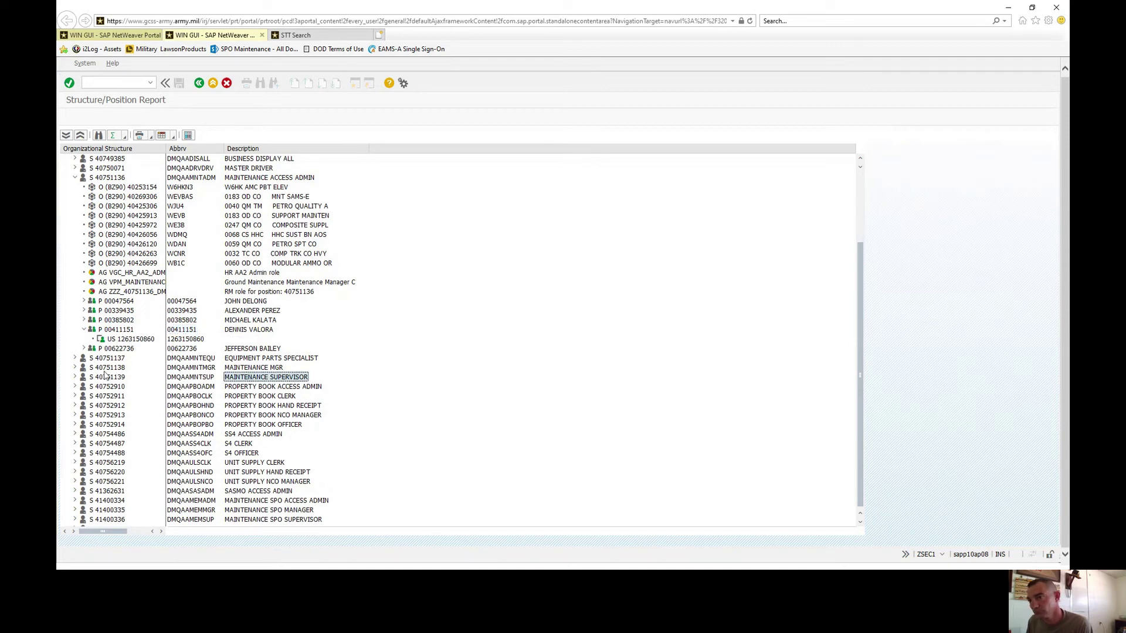
click(74, 367)
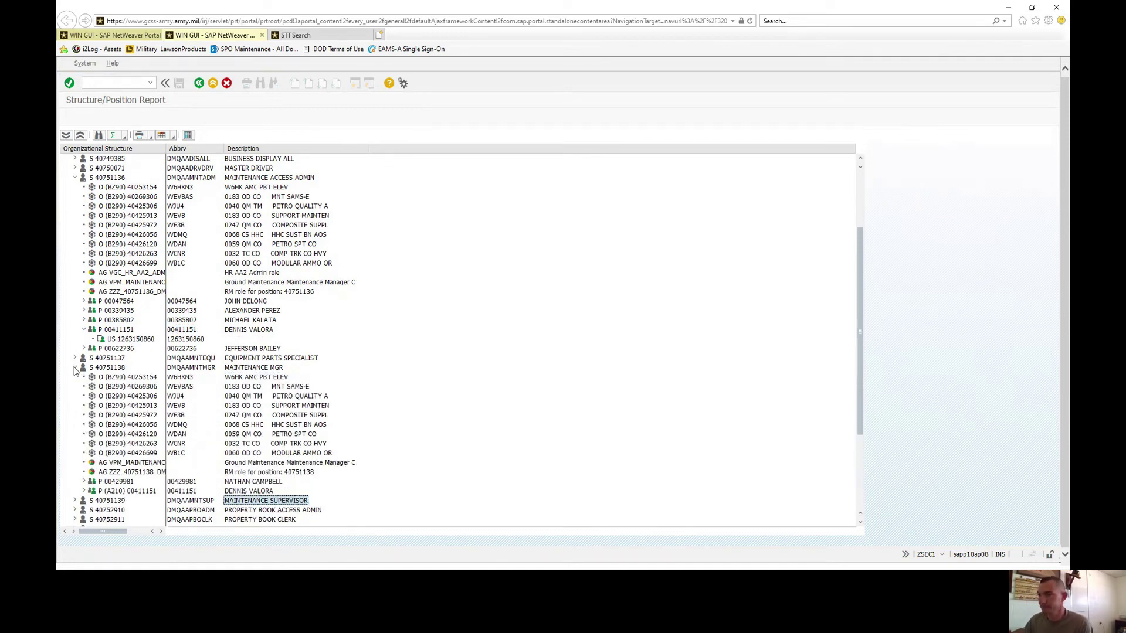
click(275, 397)
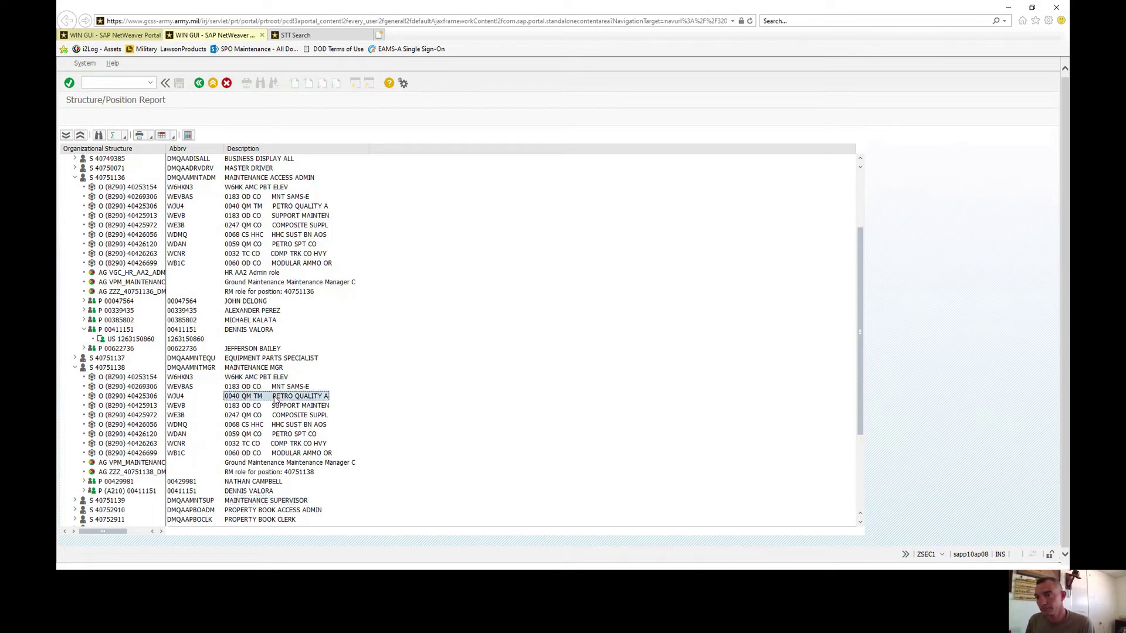
click(264, 368)
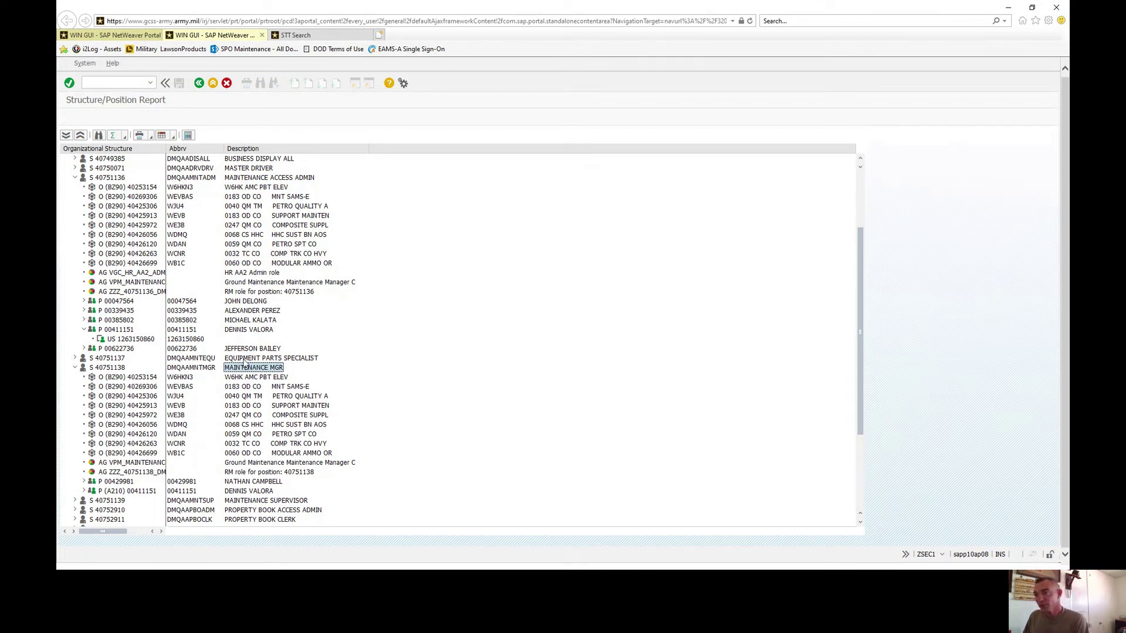
click(93, 379)
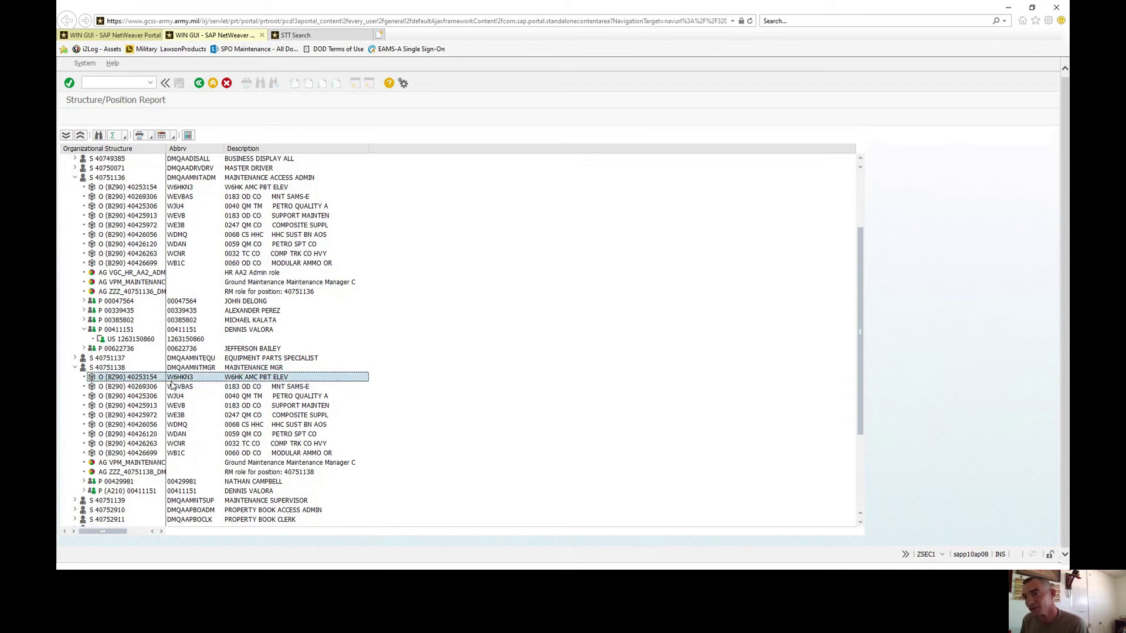
click(263, 380)
click(75, 368)
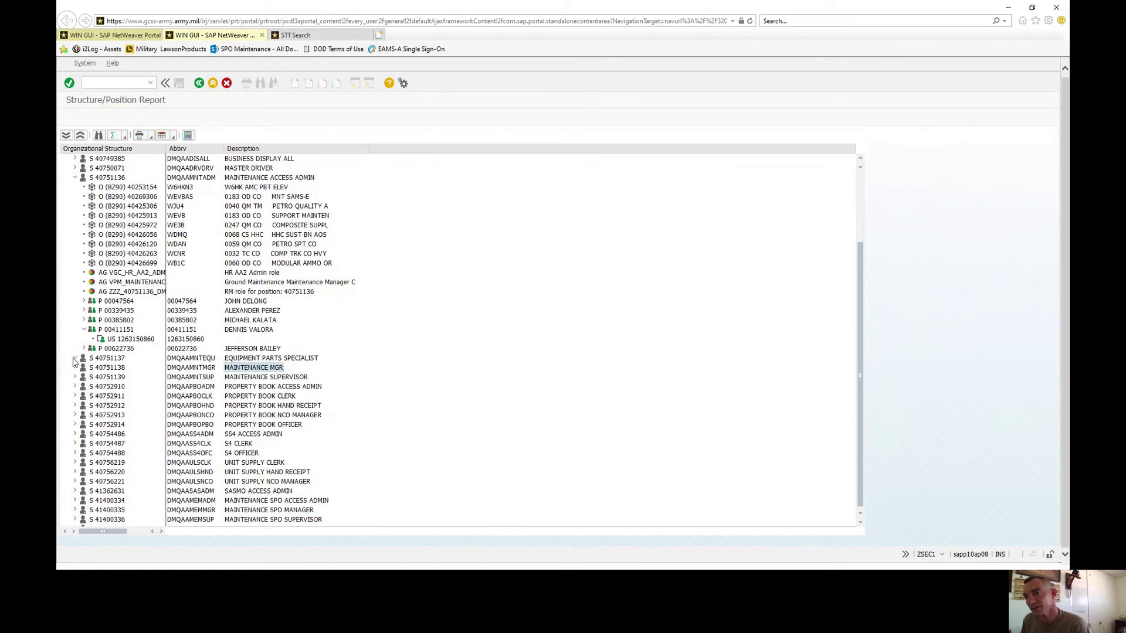
click(75, 358)
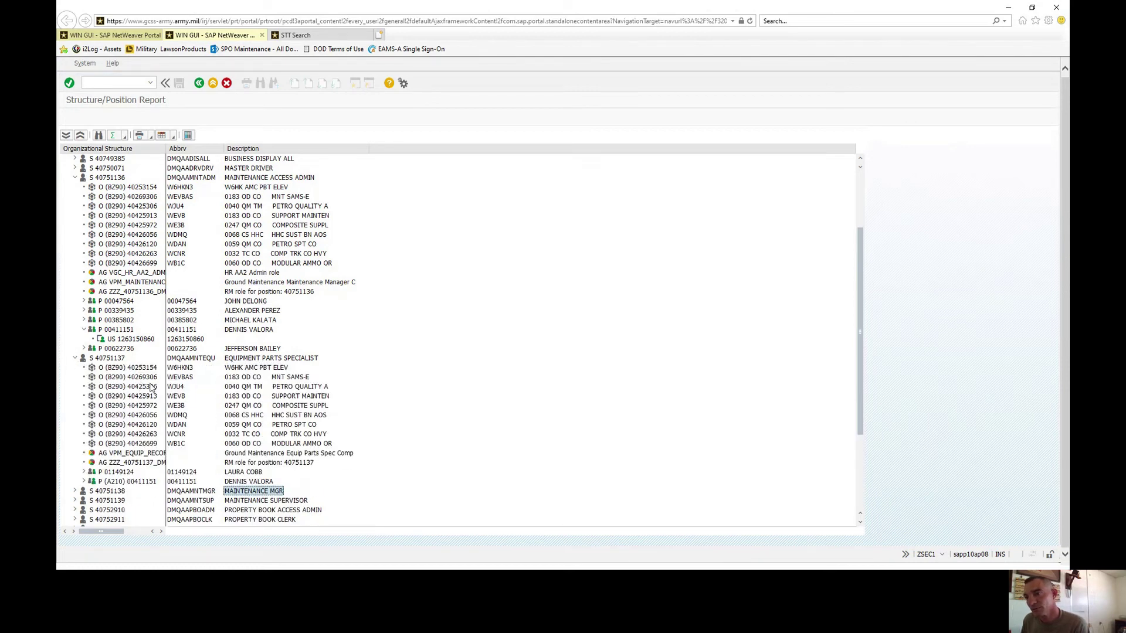
click(98, 379)
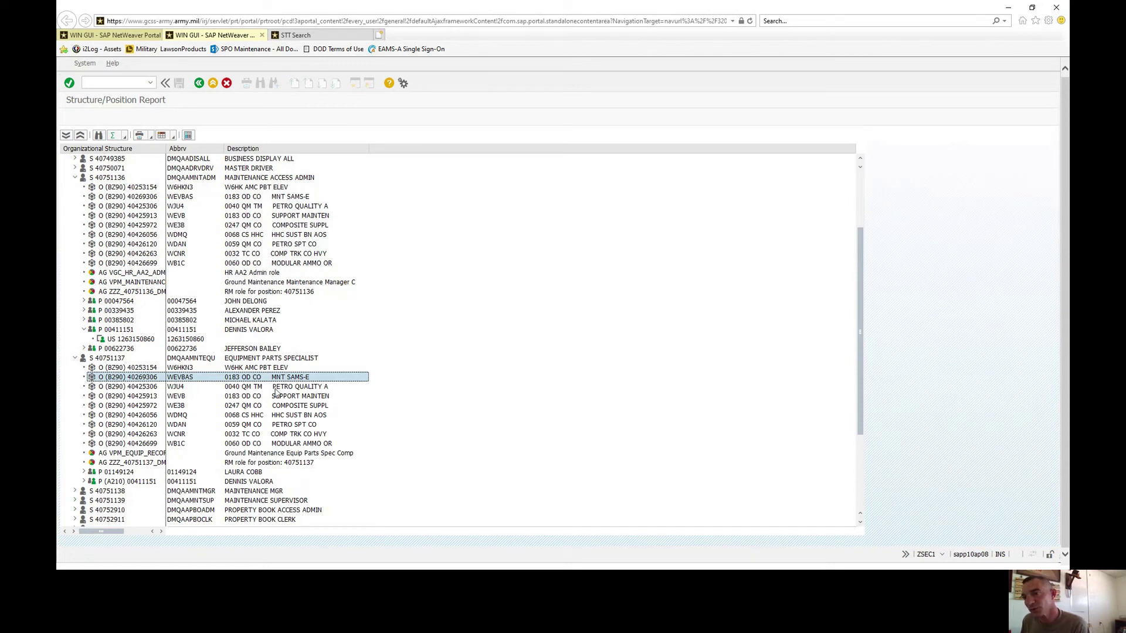
click(114, 360)
click(287, 360)
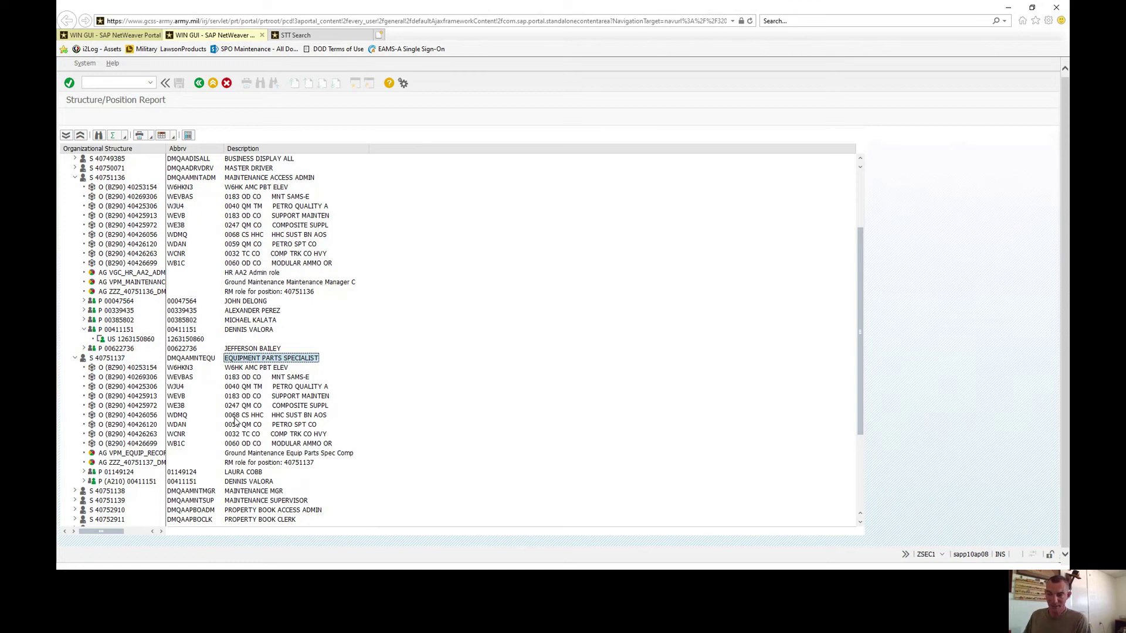
click(266, 378)
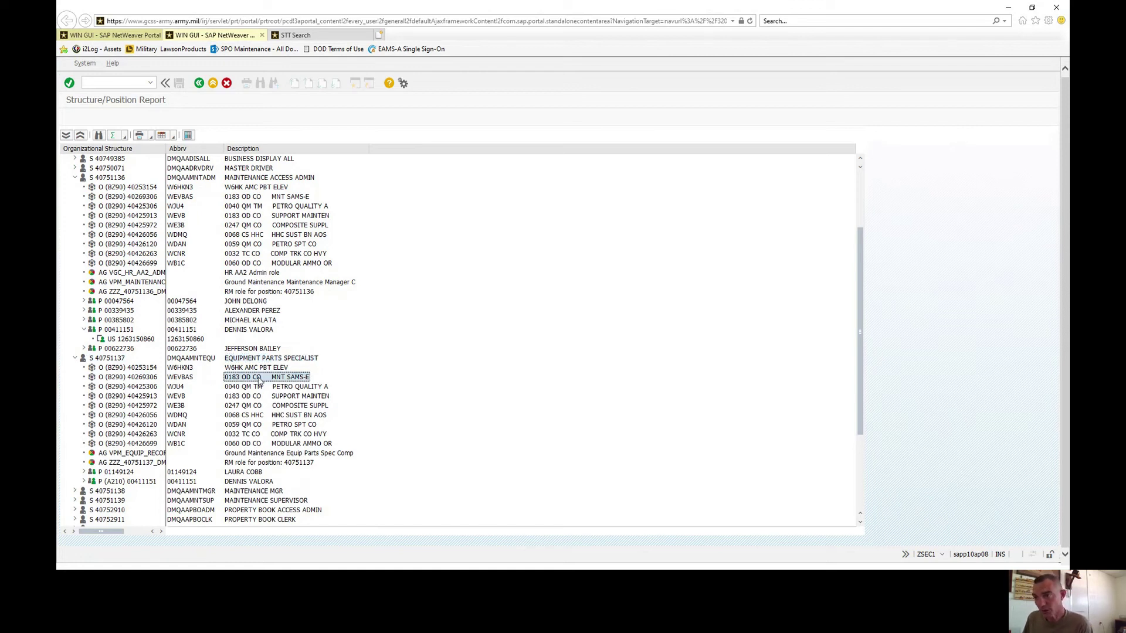
click(180, 378)
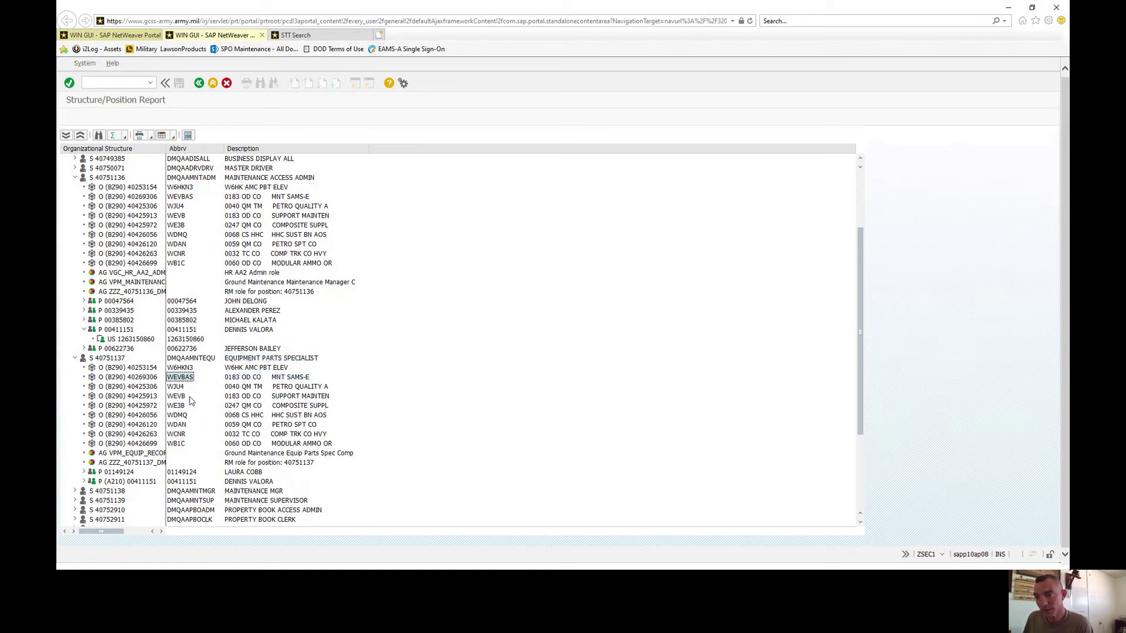
scroll(303, 428, down, 2)
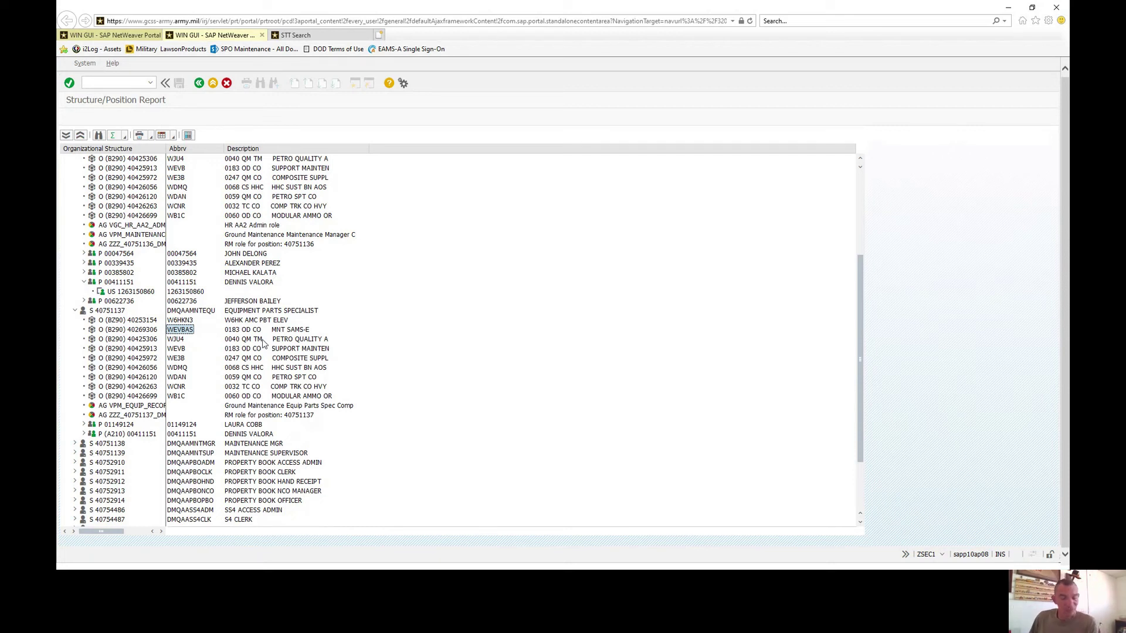
click(241, 322)
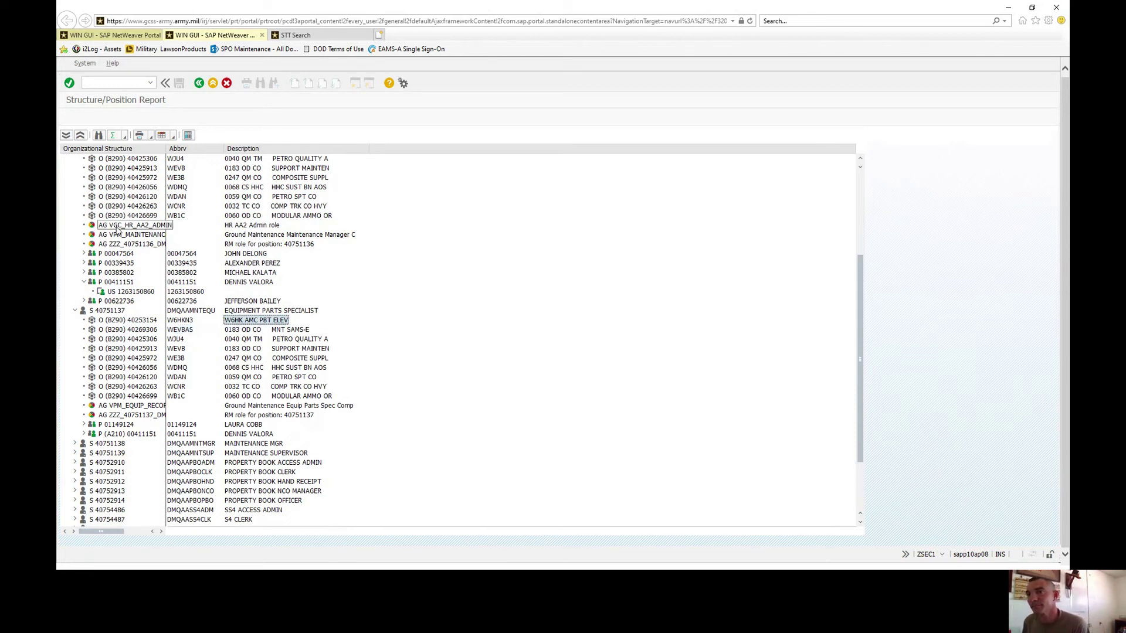
Expand 40749385 BUSINESS DISPLAY ALL to list roles like VFI_DISPLAY_ALL, then scroll down the tree.
click(117, 228)
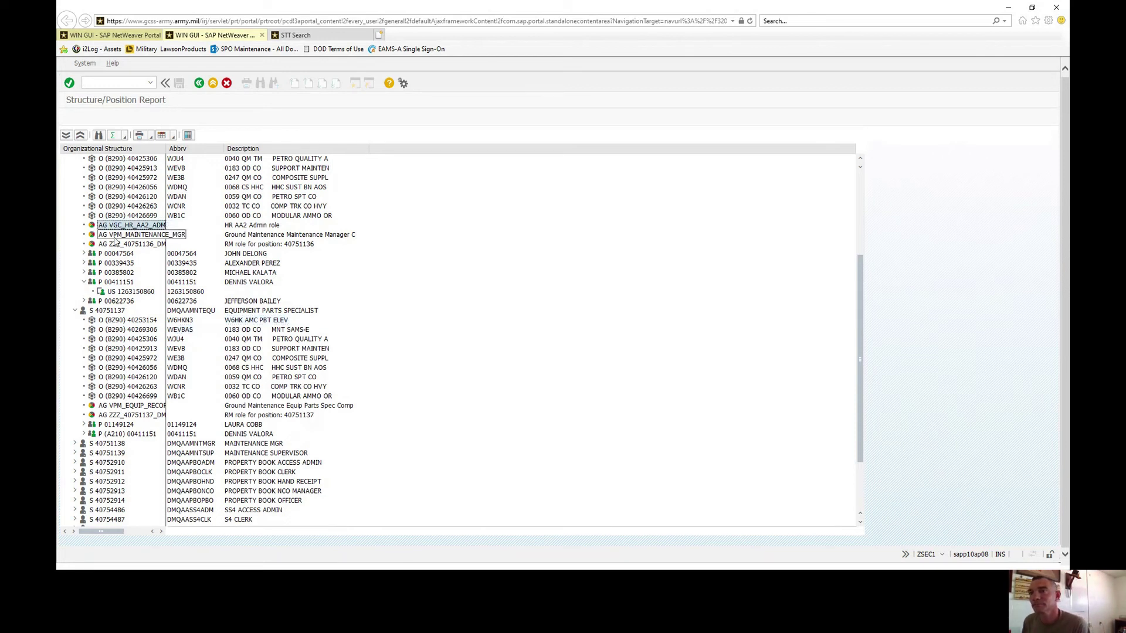
scroll(116, 240, up, 3)
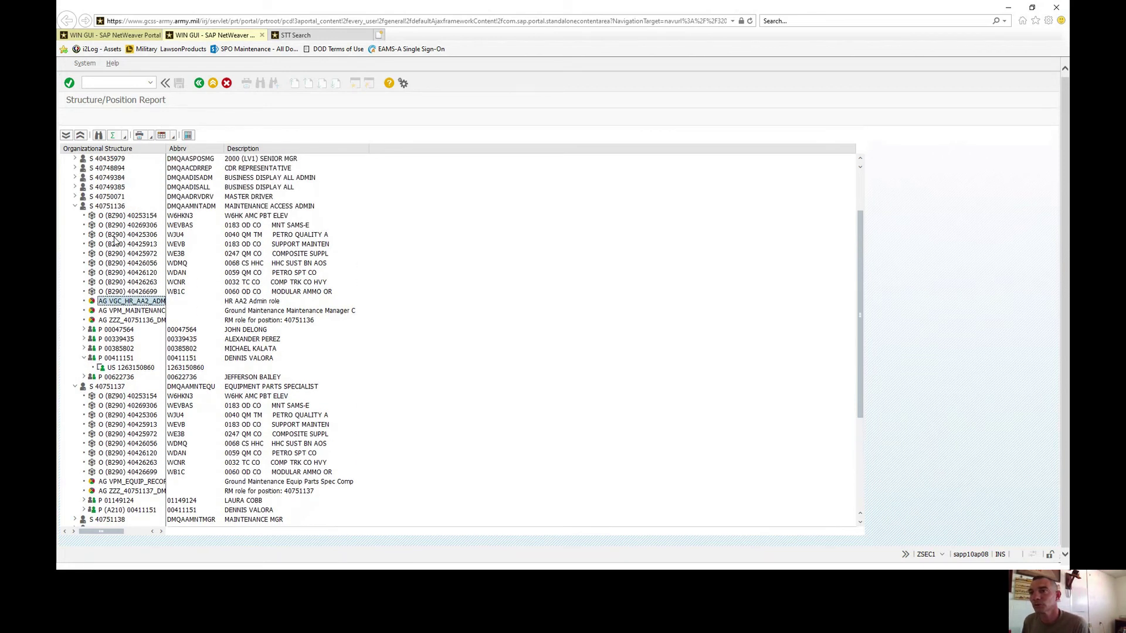
click(75, 187)
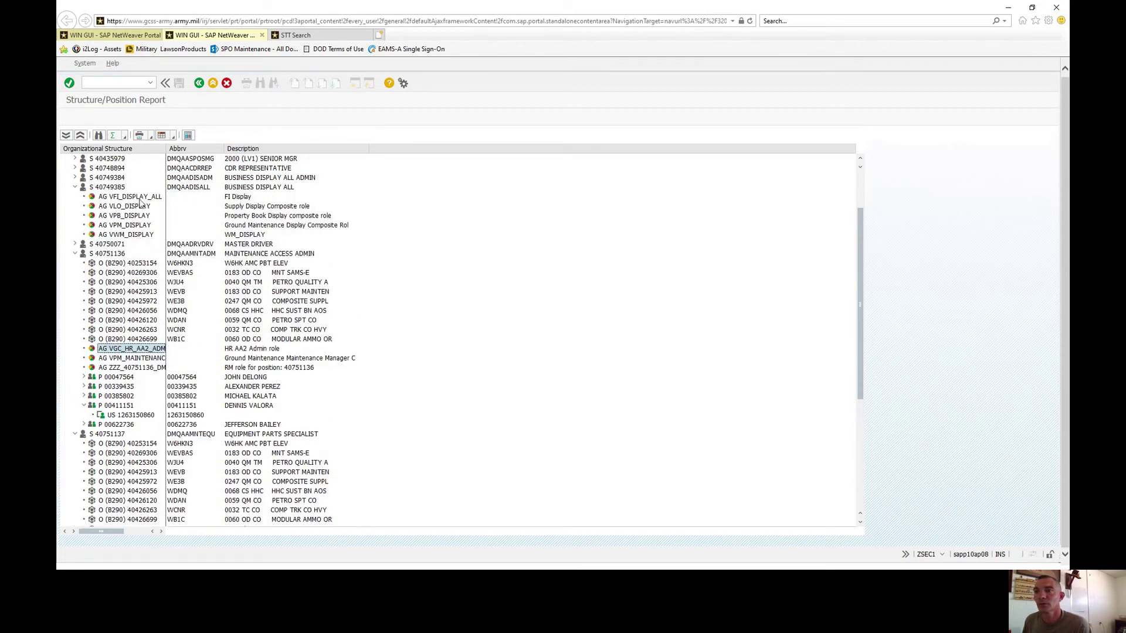
click(140, 198)
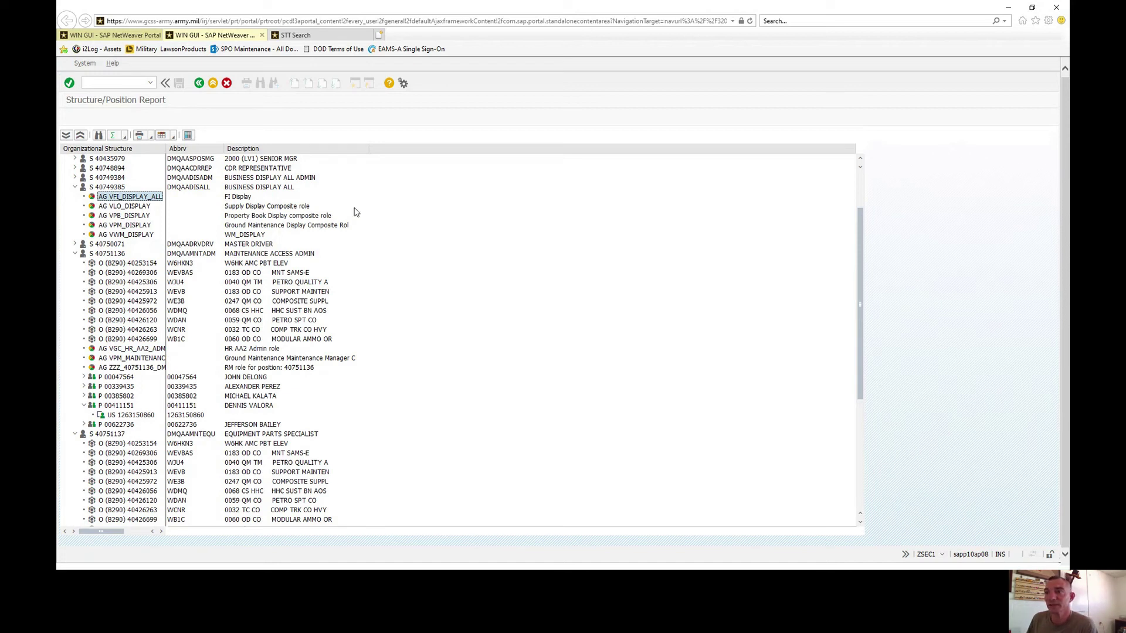
scroll(286, 407, down, 1)
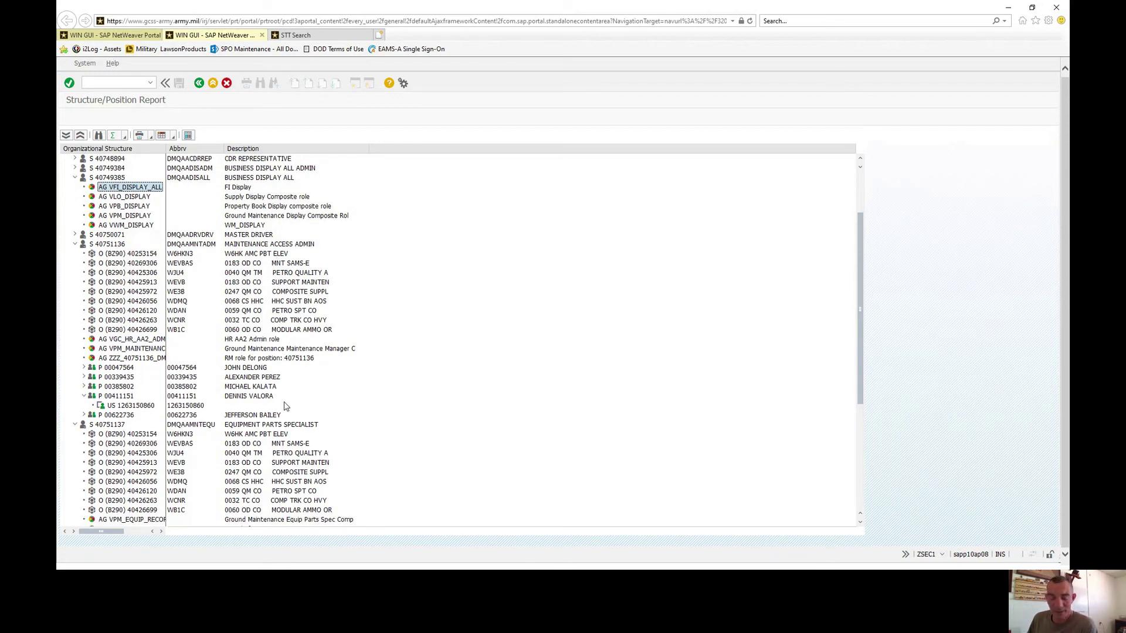
scroll(286, 407, down, 7)
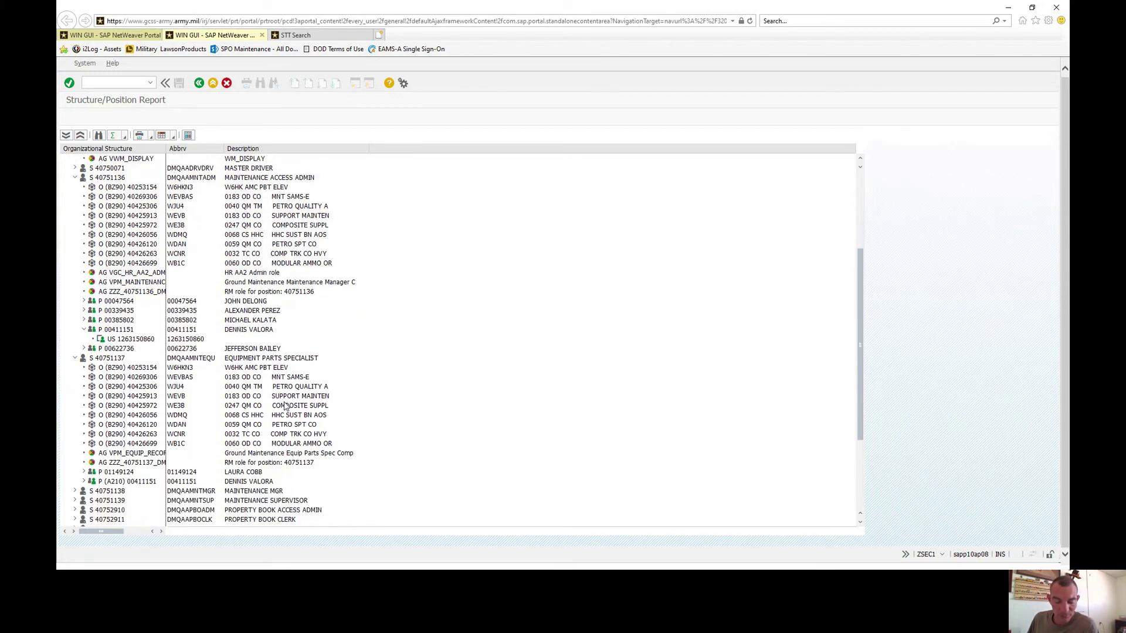
scroll(296, 393, down, 3)
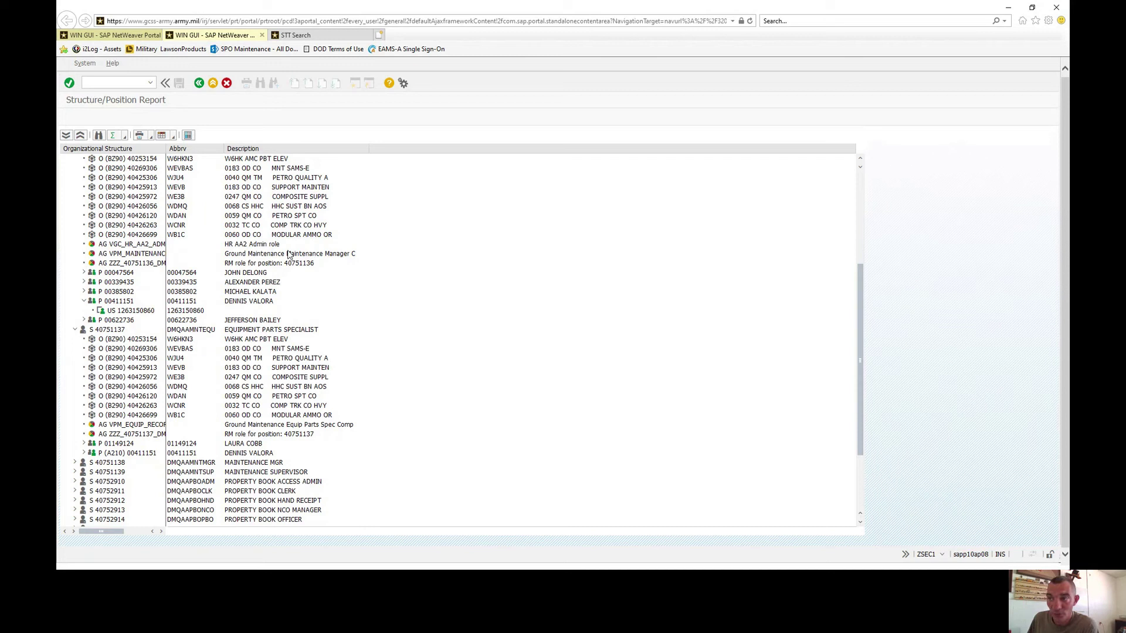
scroll(267, 414, down, 3)
scroll(267, 414, down, 1)
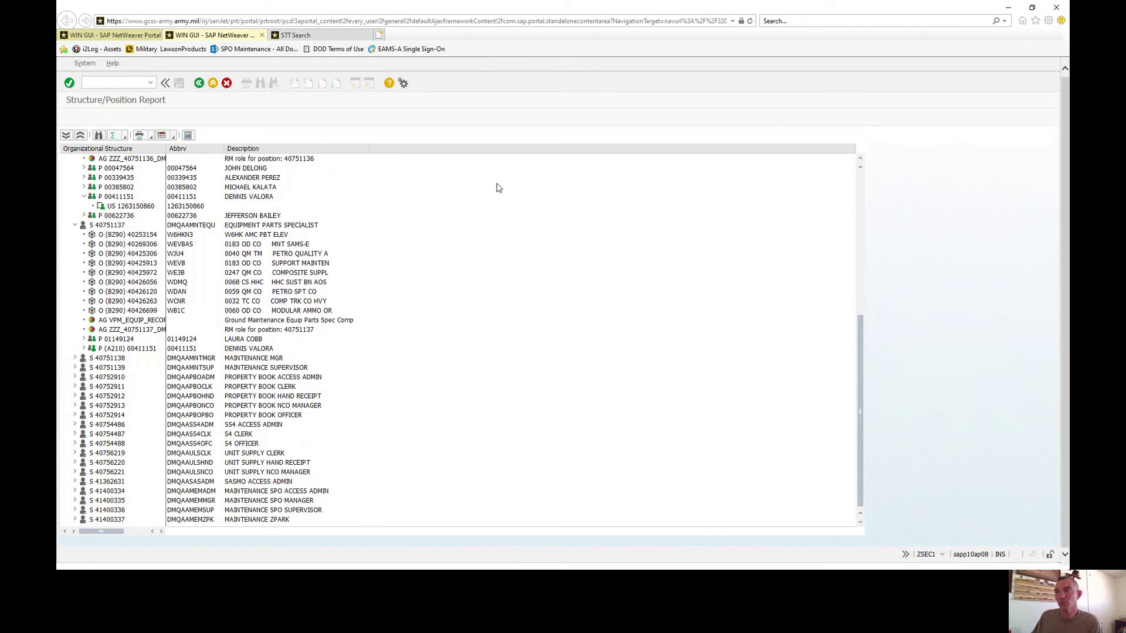
click(267, 301)
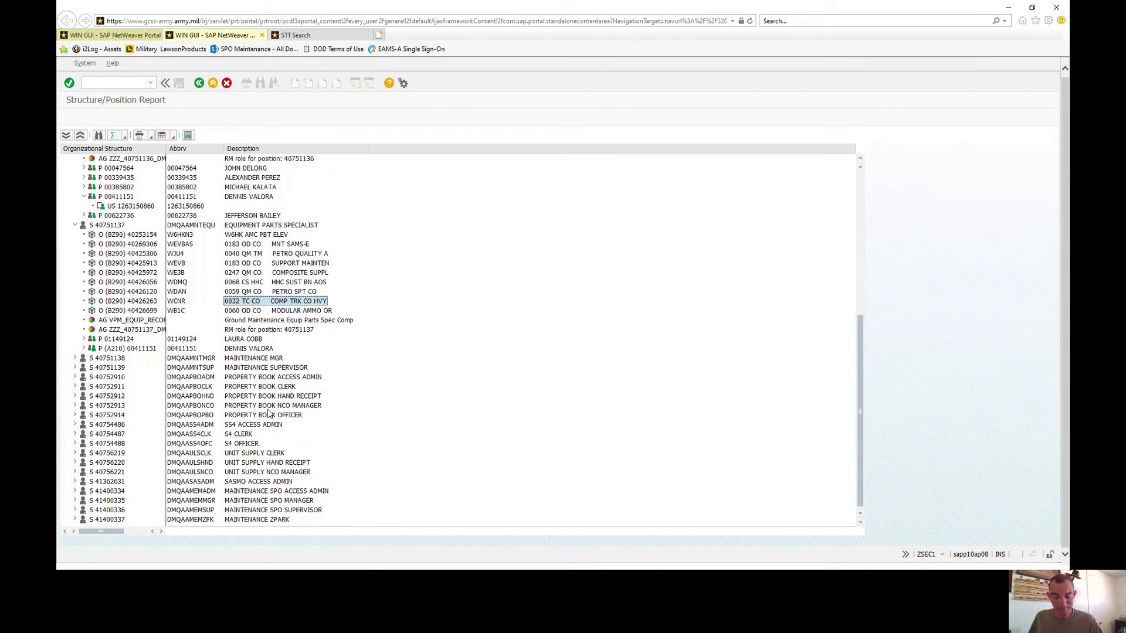
click(264, 368)
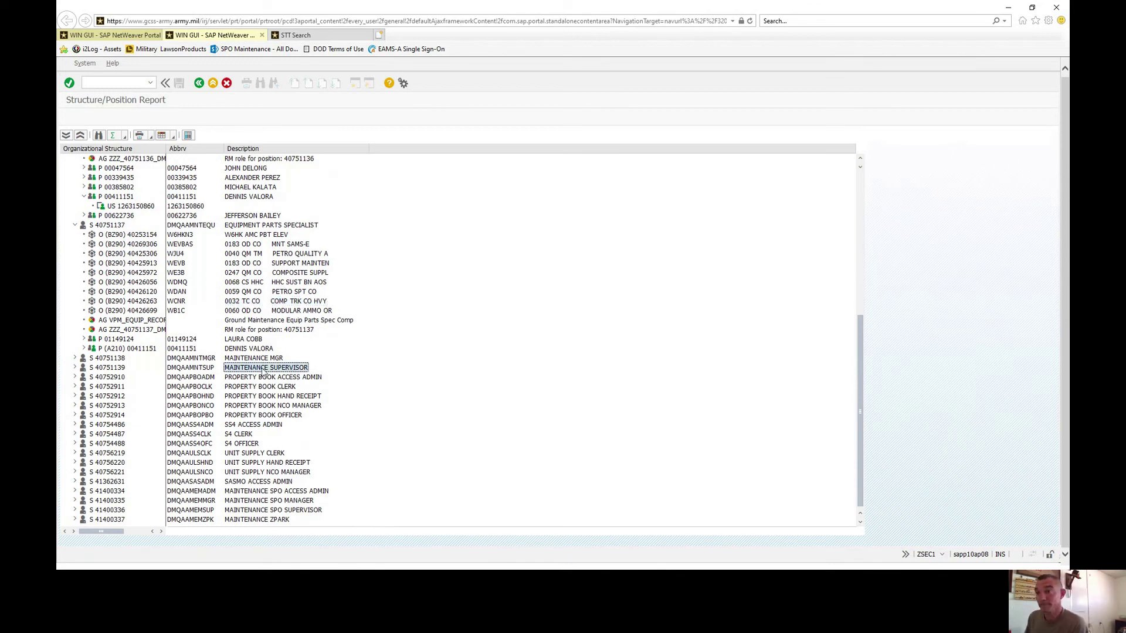
scroll(197, 150, up, 1)
click(140, 136)
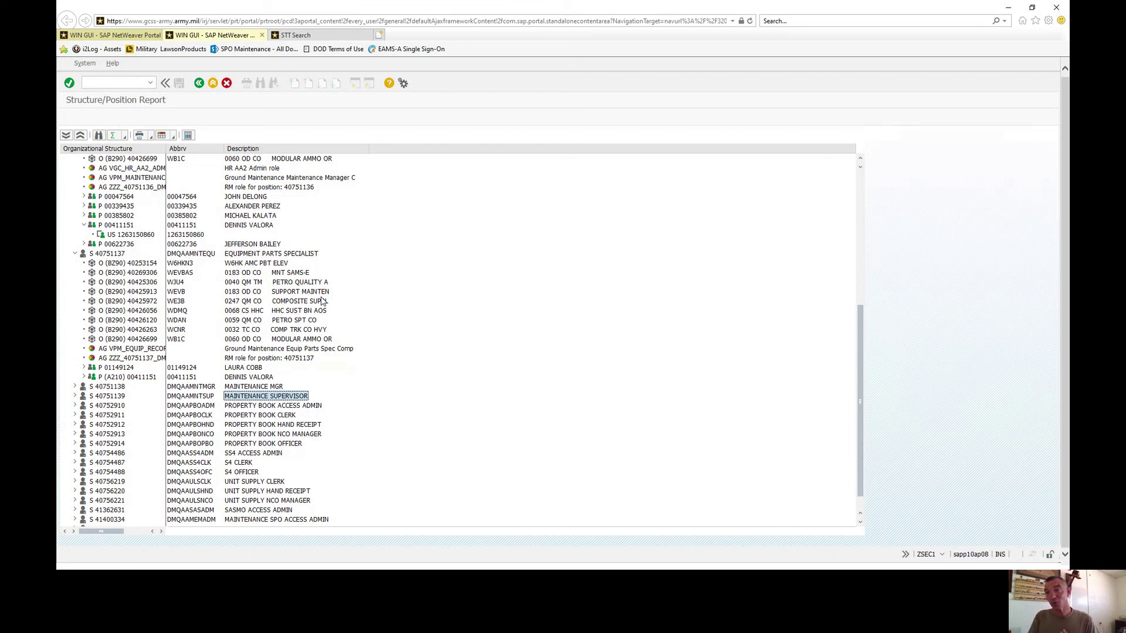
click(152, 311)
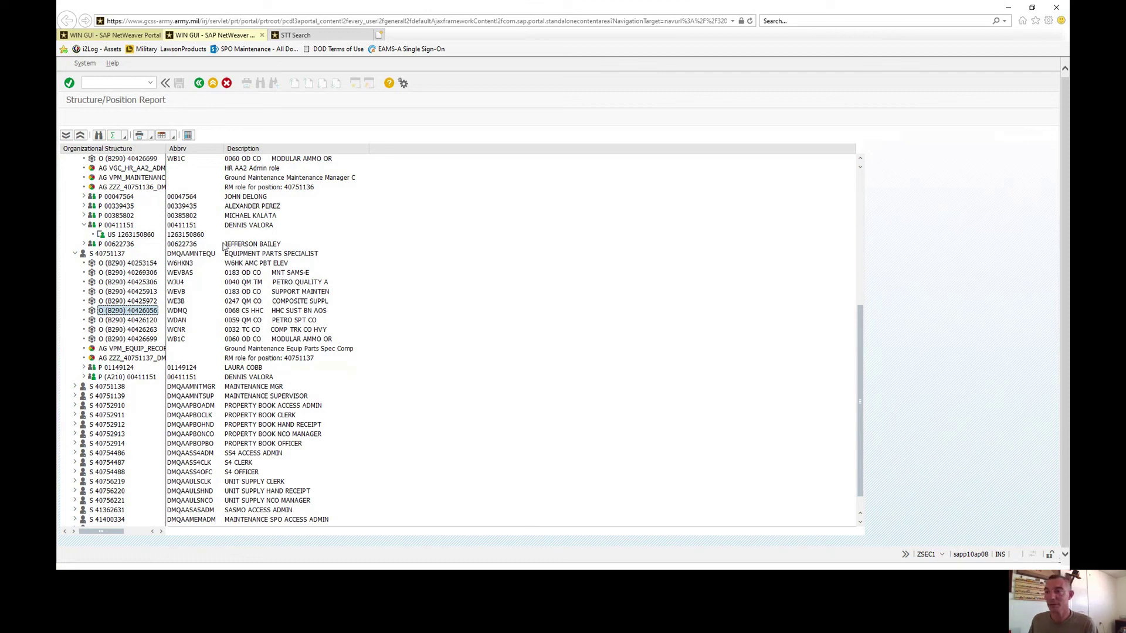
click(125, 293)
click(133, 312)
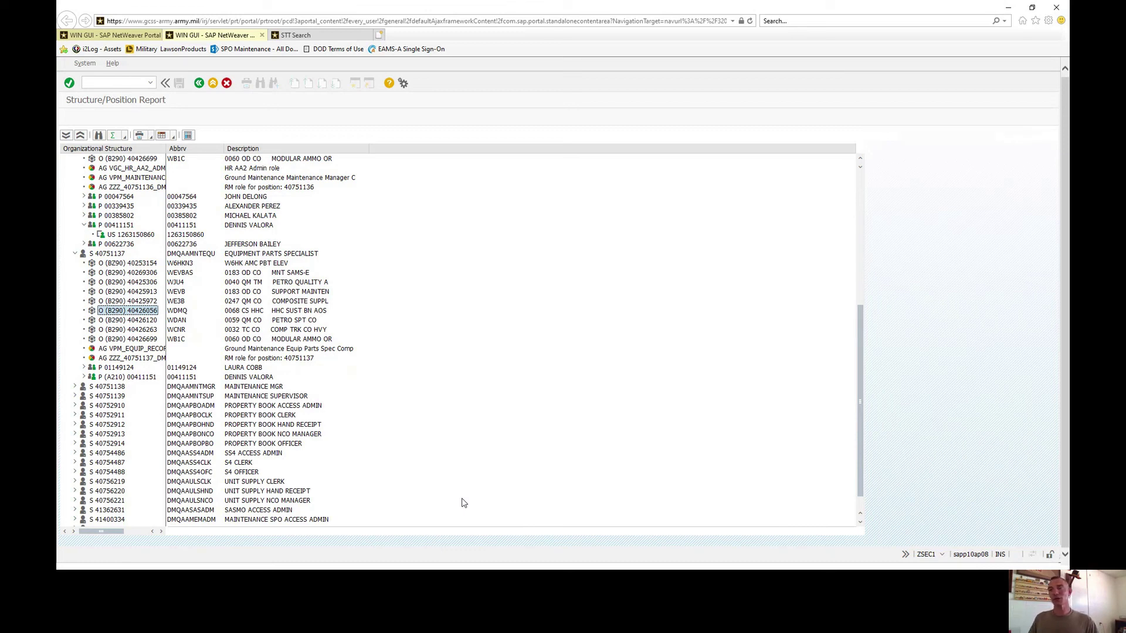
scroll(446, 462, down, 1)
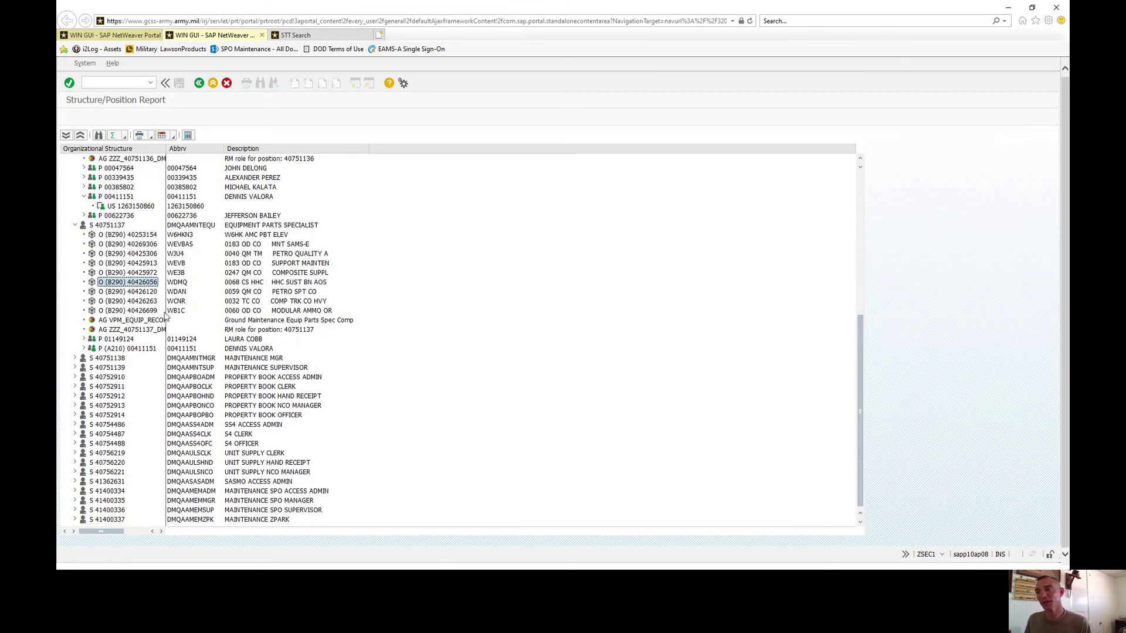
scroll(166, 316, up, 8)
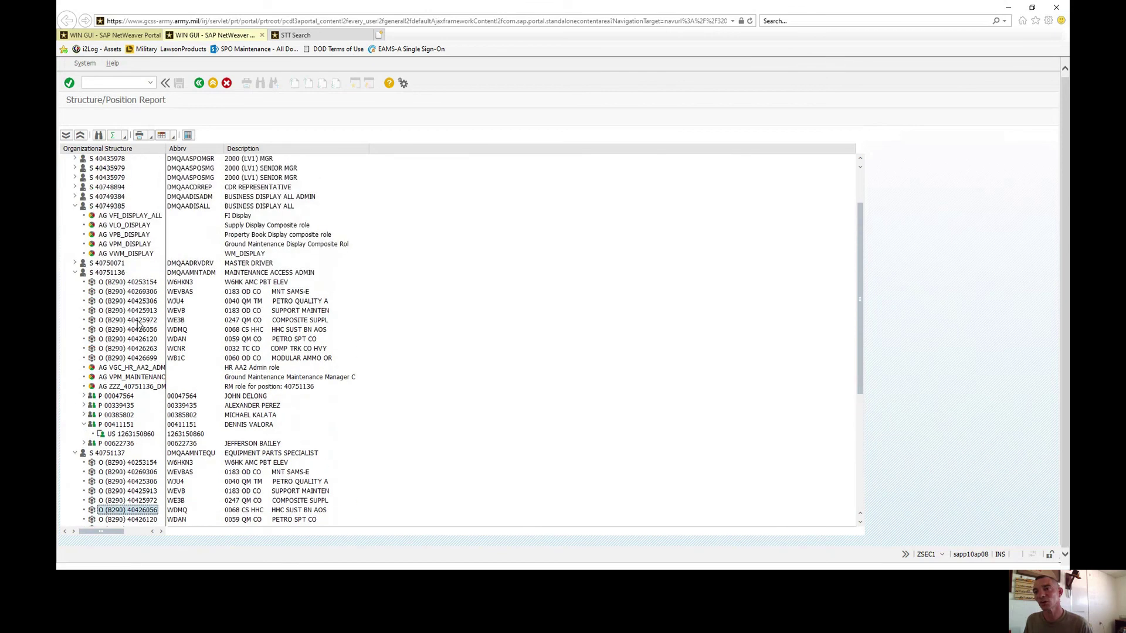
scroll(141, 319, down, 4)
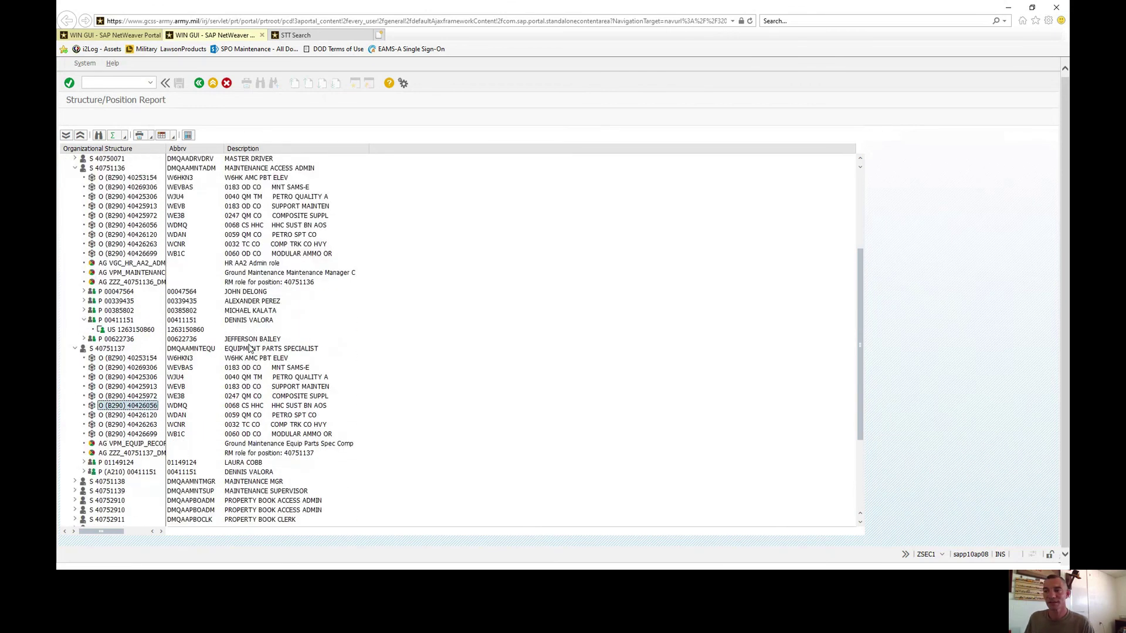
scroll(250, 348, down, 3)
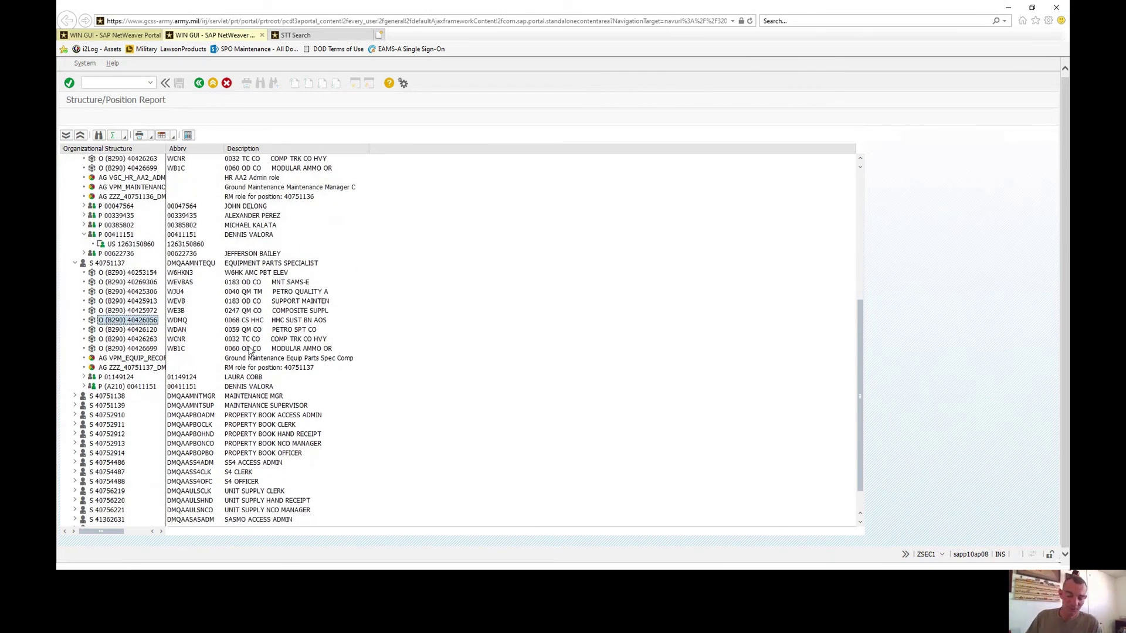